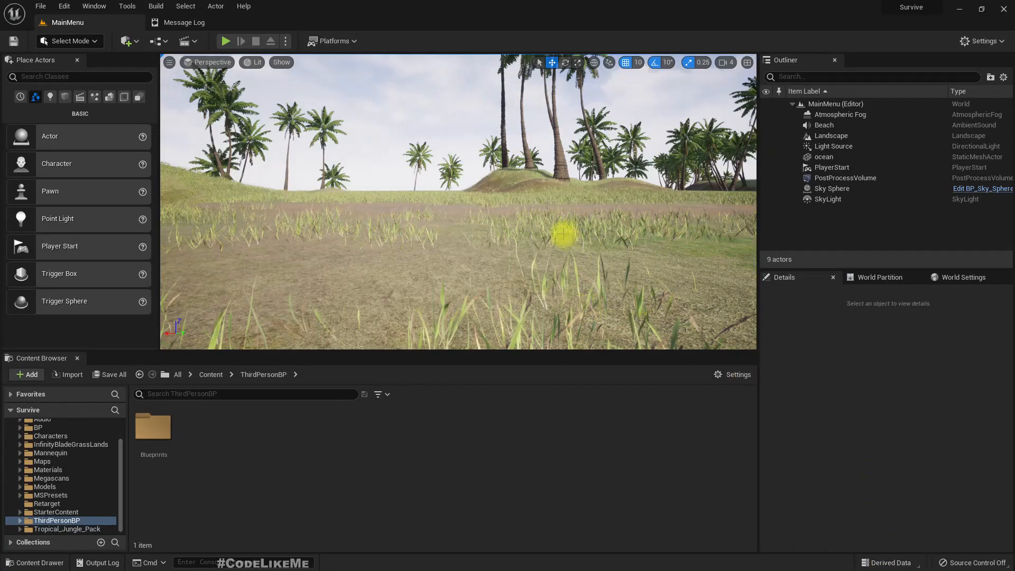
Step: Expand the viewport with F11, start Play-in-Editor and begin GAME > NEW GAME
{"action": "right_click_drag", "start_coordinate": [564, 234], "coordinate": [564, 232]}
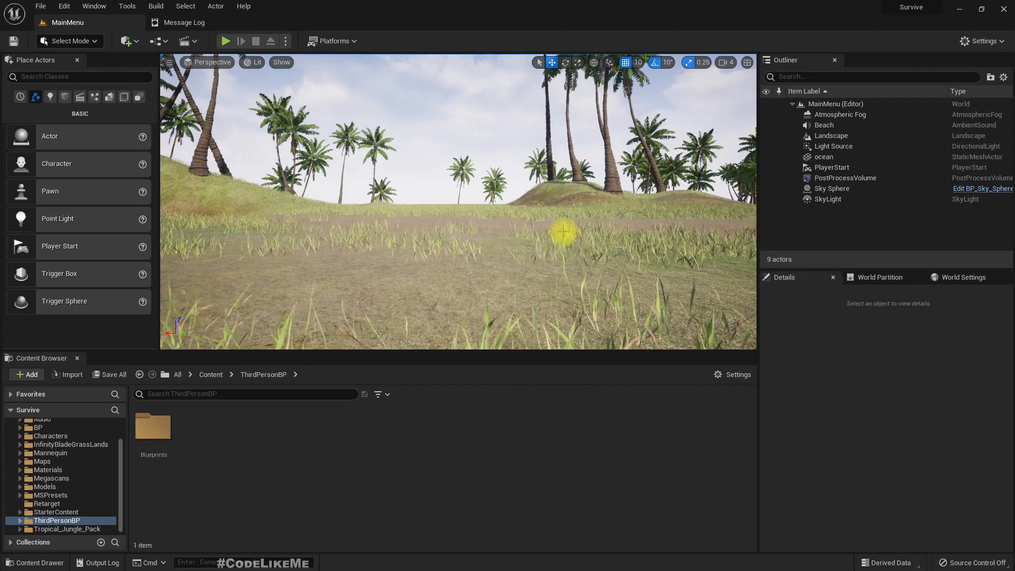
{"action": "right_click_drag", "start_coordinate": [564, 232], "coordinate": [564, 232]}
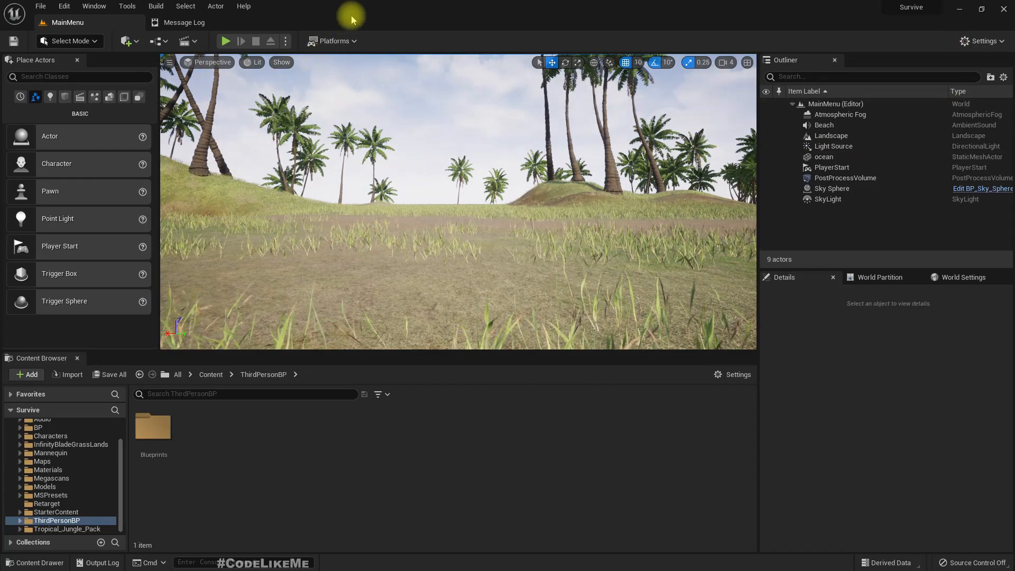
{"action": "left_click", "coordinate": [336, 41]}
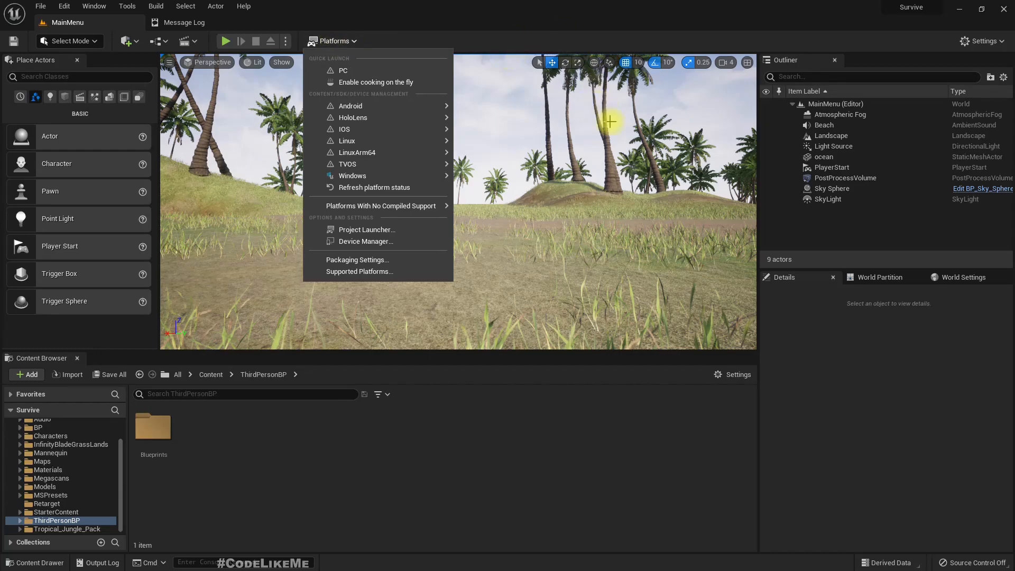
{"action": "mouse_move", "coordinate": [352, 176]}
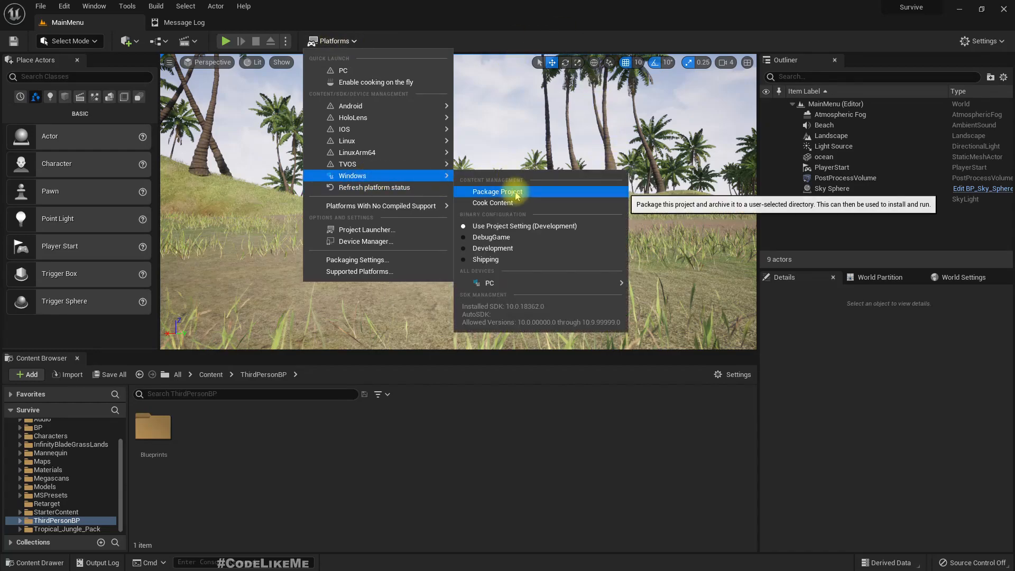
{"action": "left_click", "coordinate": [242, 165]}
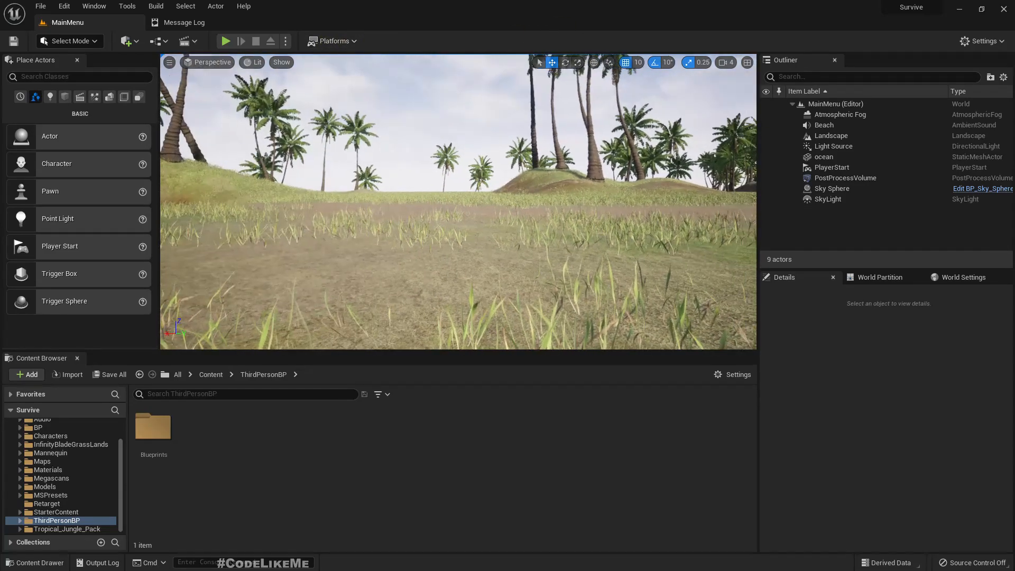
{"action": "key", "text": "F11"}
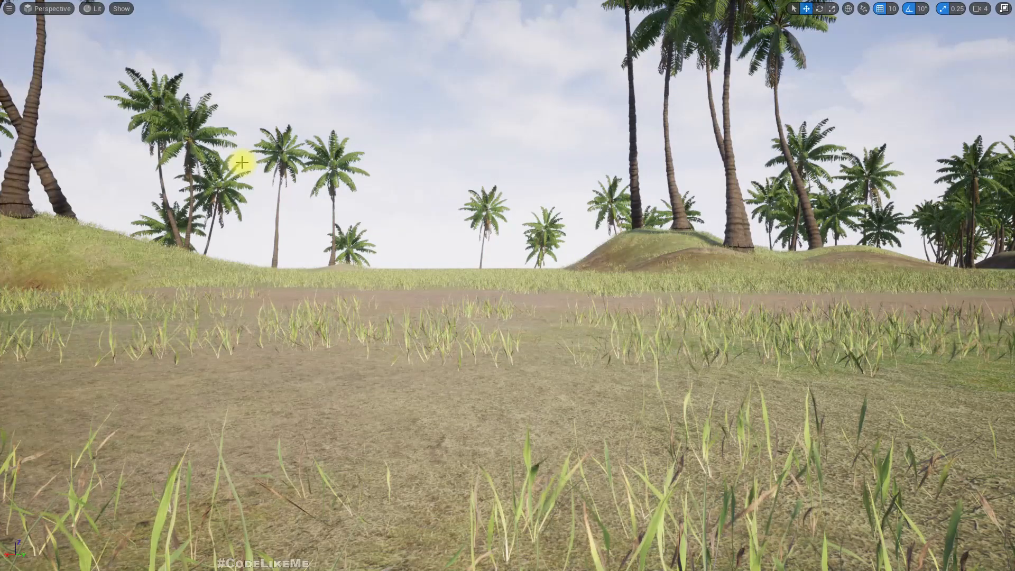
{"action": "key", "text": "alt+p"}
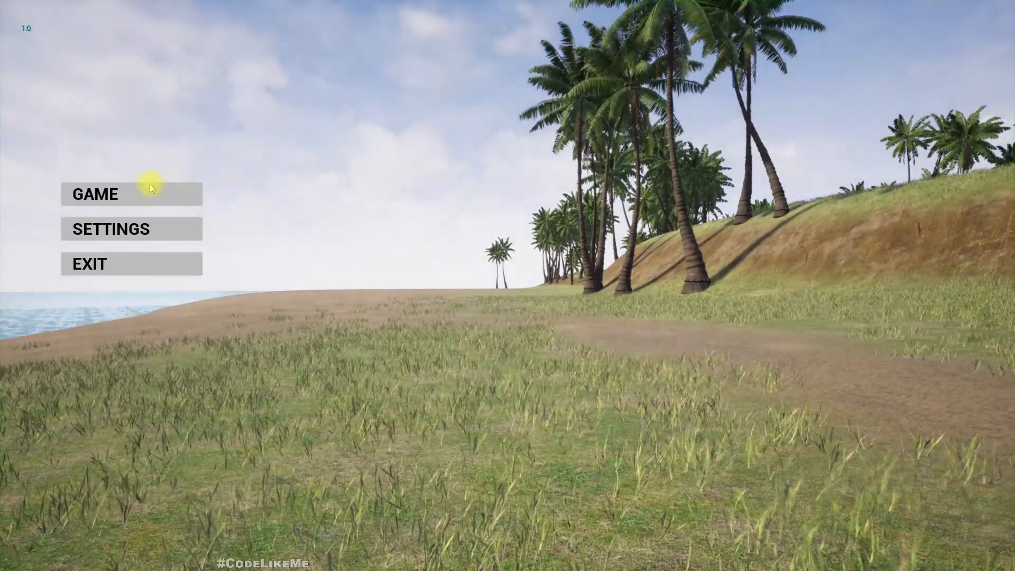
{"action": "left_click", "coordinate": [103, 195]}
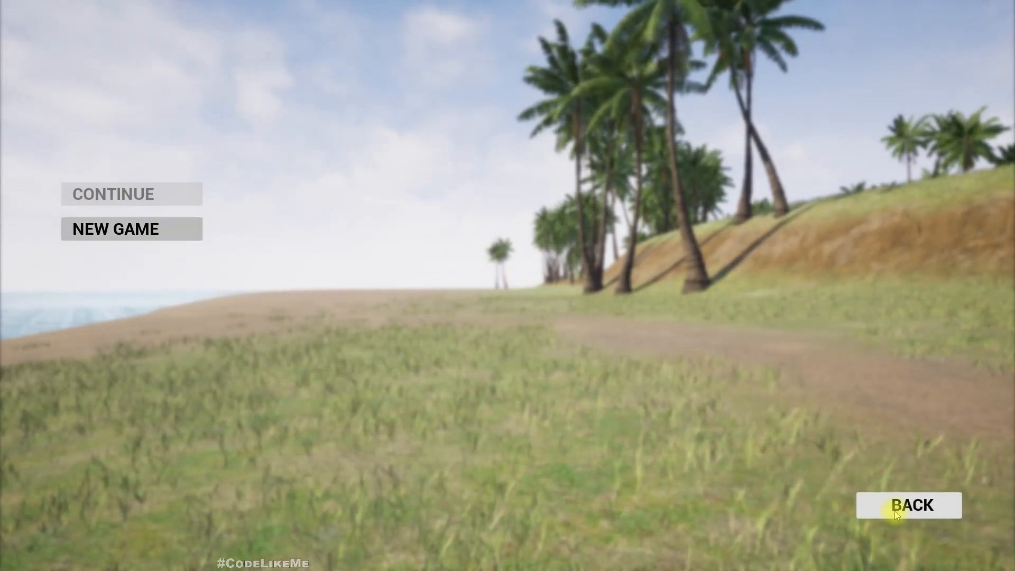
{"action": "left_click", "coordinate": [149, 226]}
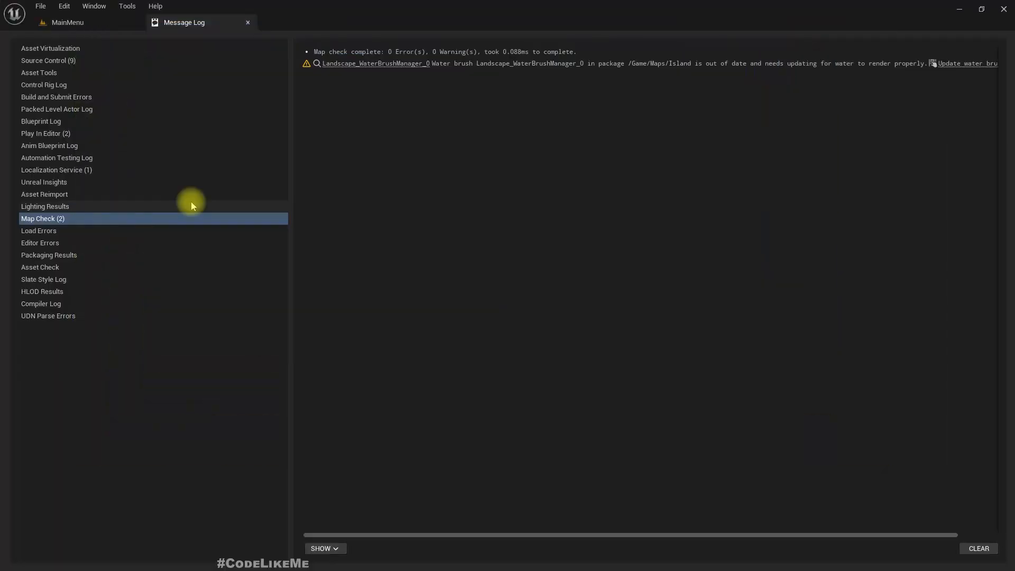
Step: Return to the level editor, close the Message Log and stop the play session
{"action": "left_click", "coordinate": [67, 22]}
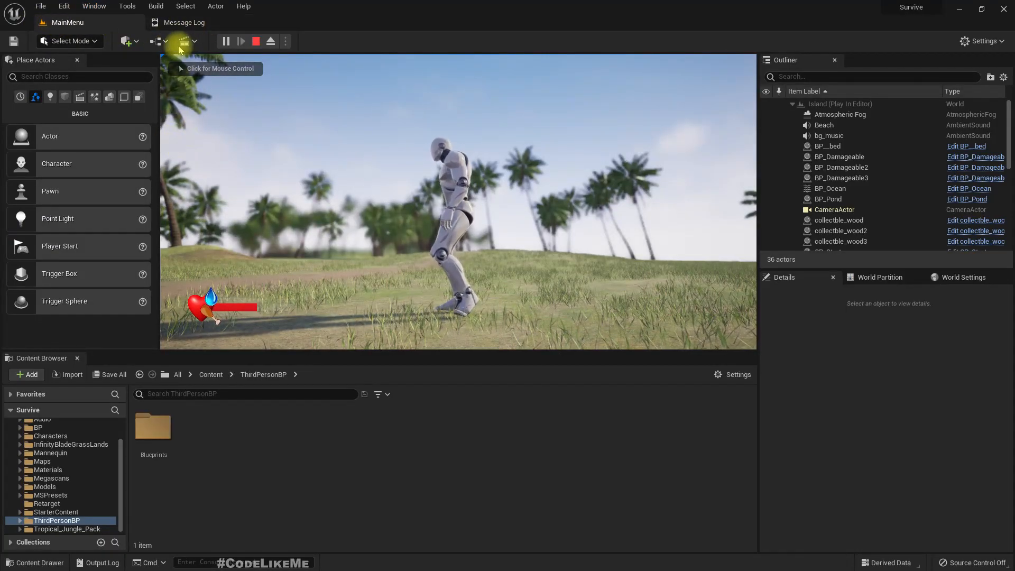
{"action": "middle_click", "coordinate": [188, 24]}
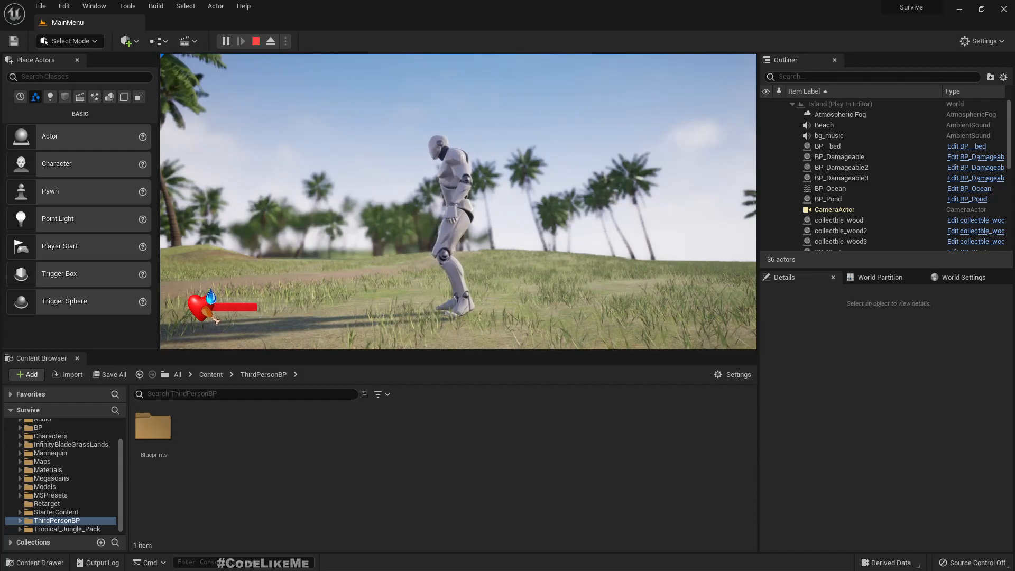
{"action": "key", "text": "Escape"}
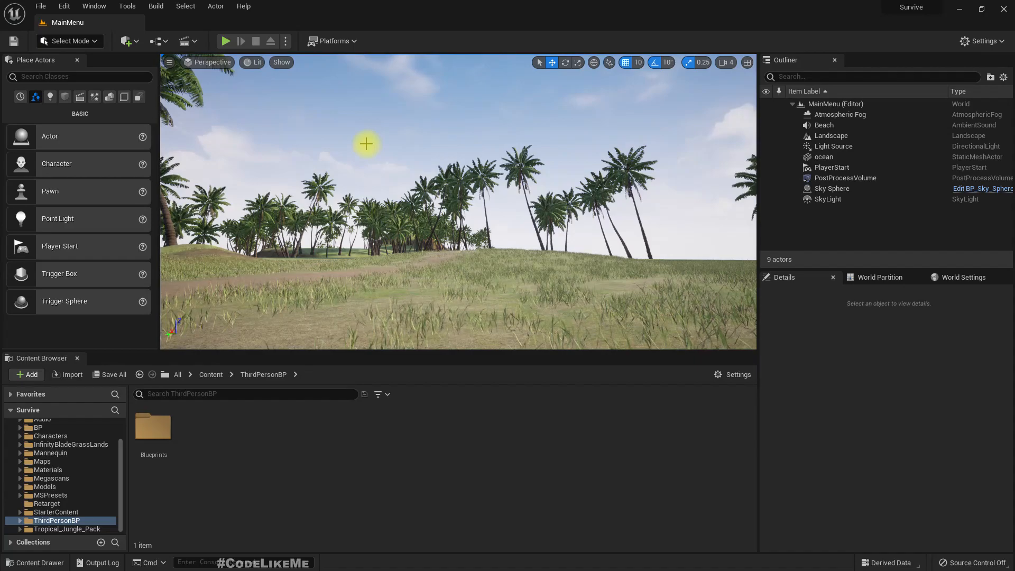
Step: Package the project for Windows into a newly created Packaged output folder
{"action": "left_click", "coordinate": [334, 41]}
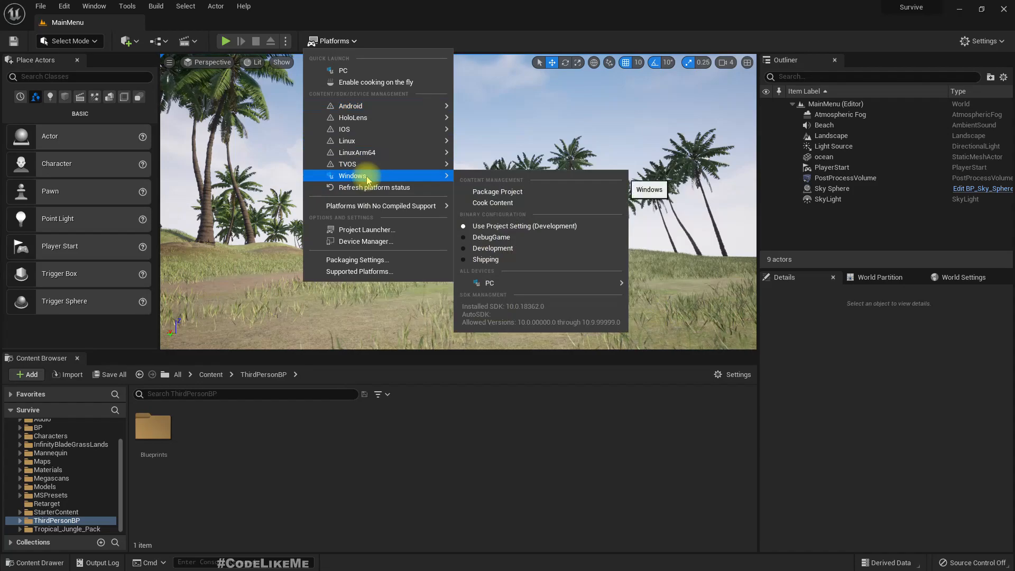
{"action": "mouse_move", "coordinate": [352, 175]}
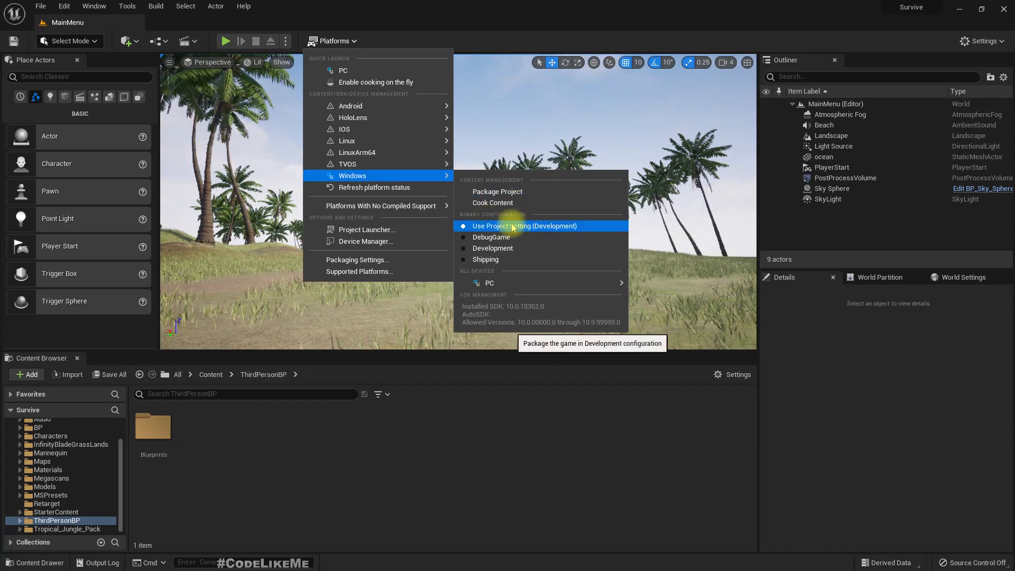
{"action": "left_click", "coordinate": [498, 192]}
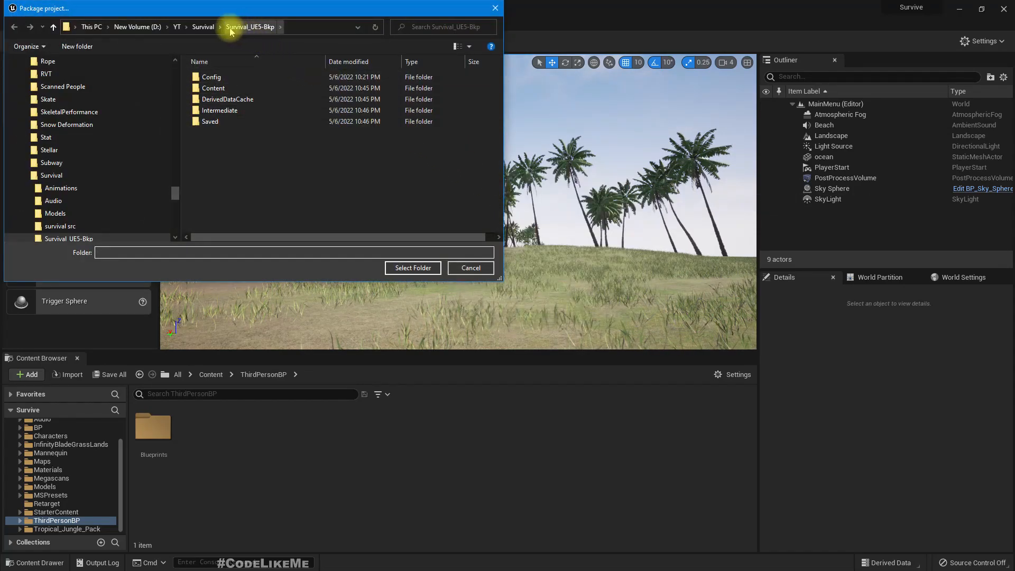
{"action": "left_click", "coordinate": [77, 46]}
{"action": "type", "text": "Packaged"}
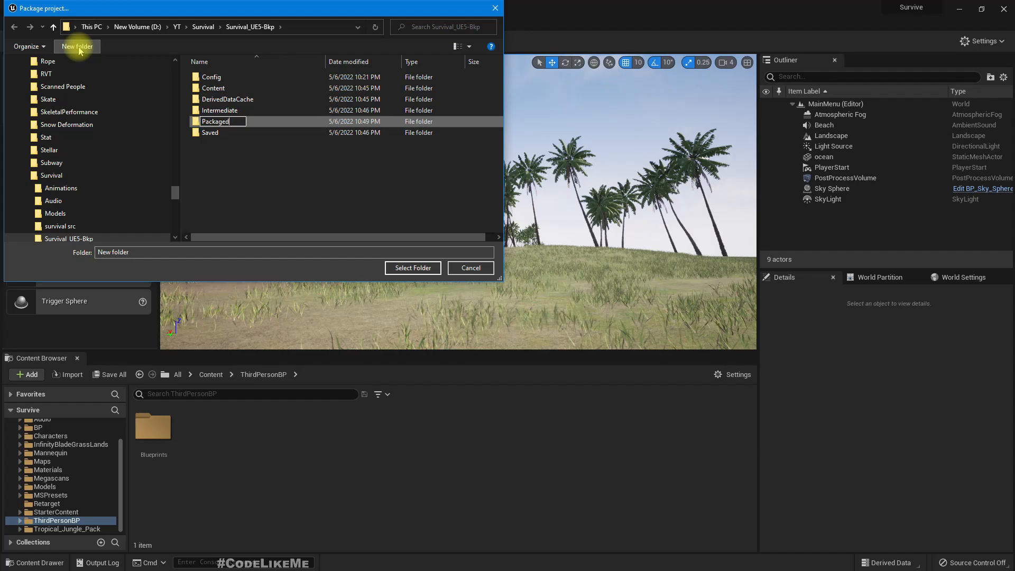
{"action": "key", "text": "Return"}
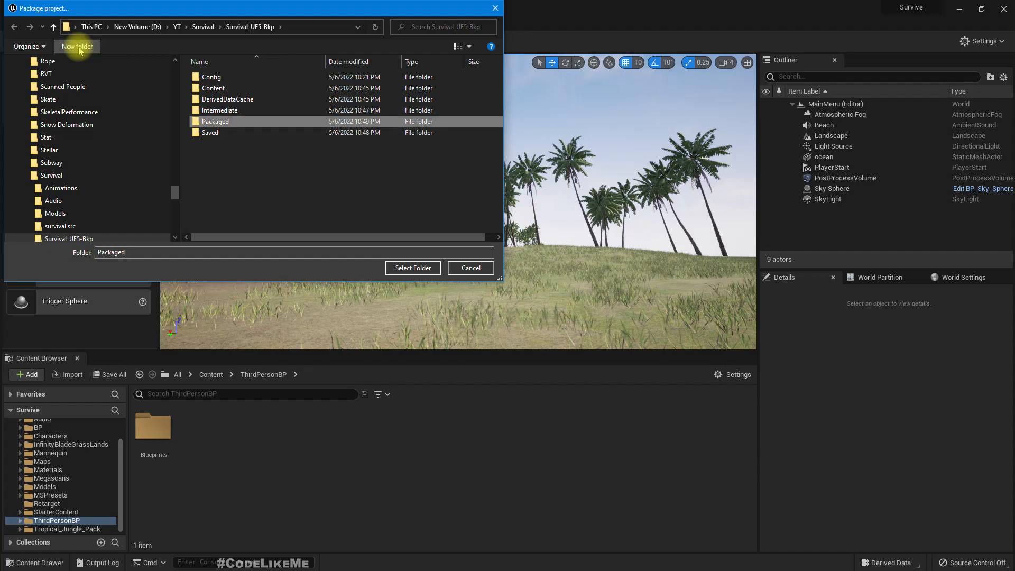
{"action": "key", "text": "Return"}
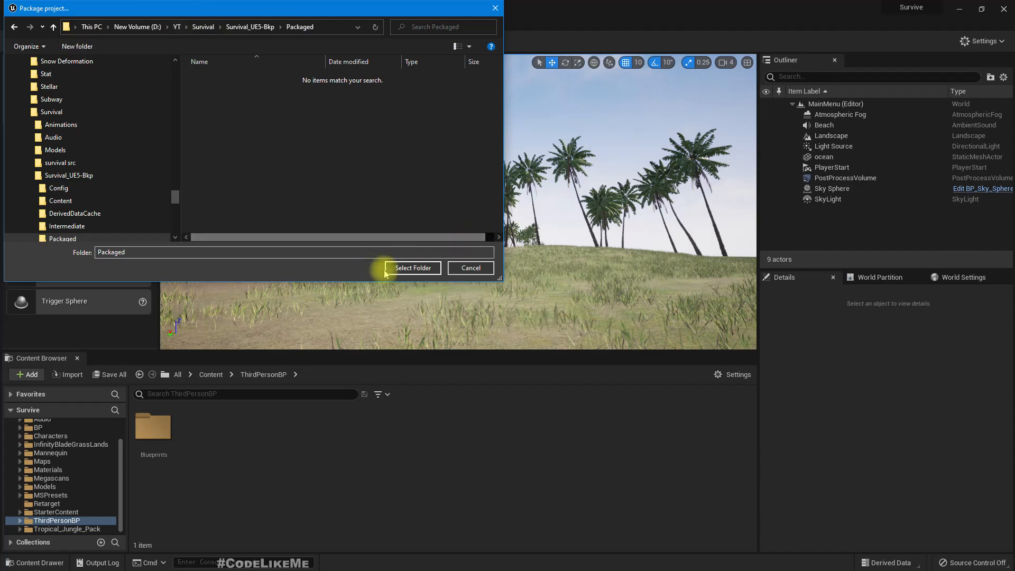
{"action": "left_click", "coordinate": [404, 266]}
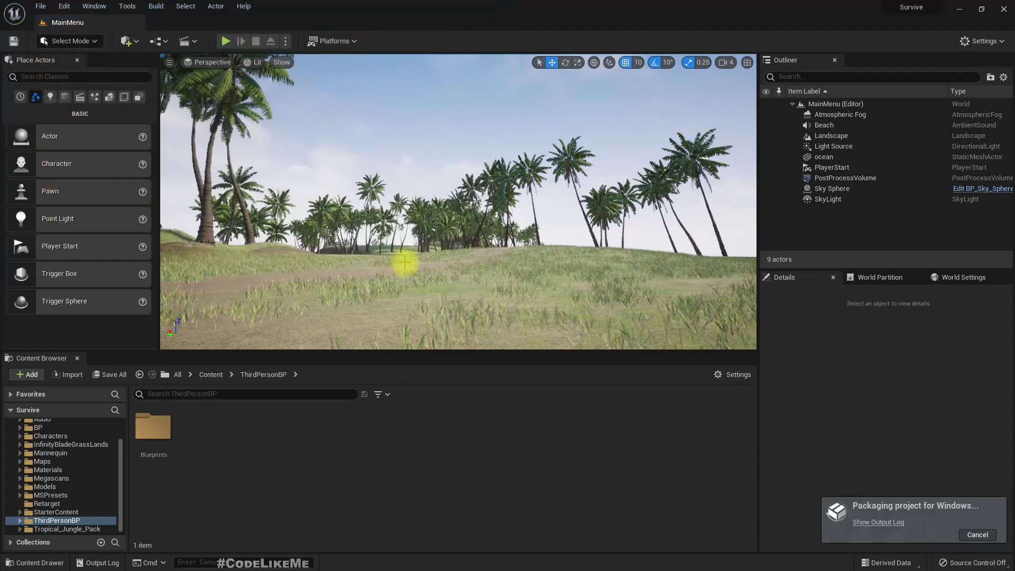
Step: Show the packaging Output Log and dock it among the editor tabs
{"action": "left_click", "coordinate": [868, 524]}
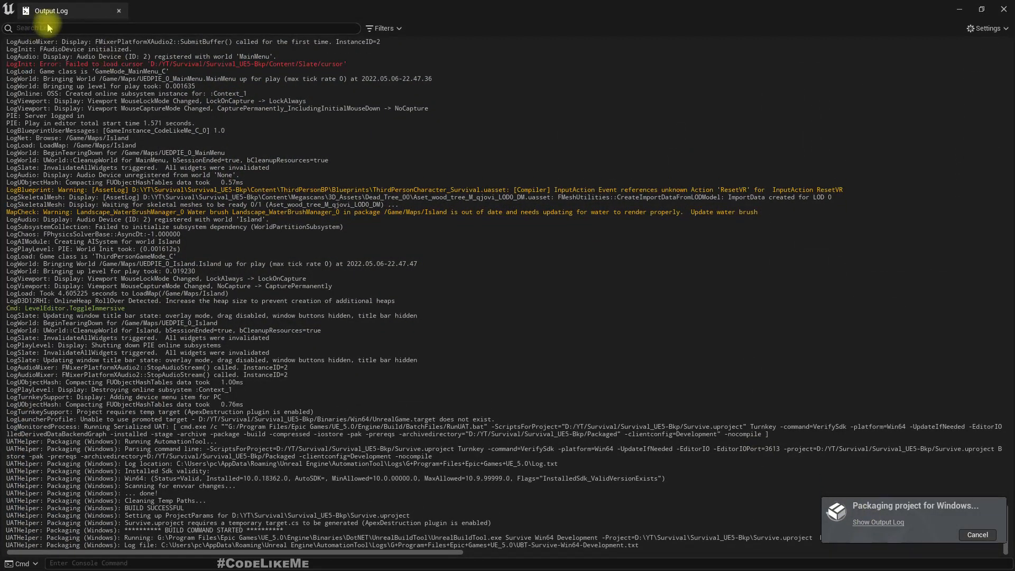
{"action": "left_click_drag", "start_coordinate": [46, 15], "coordinate": [302, 23]}
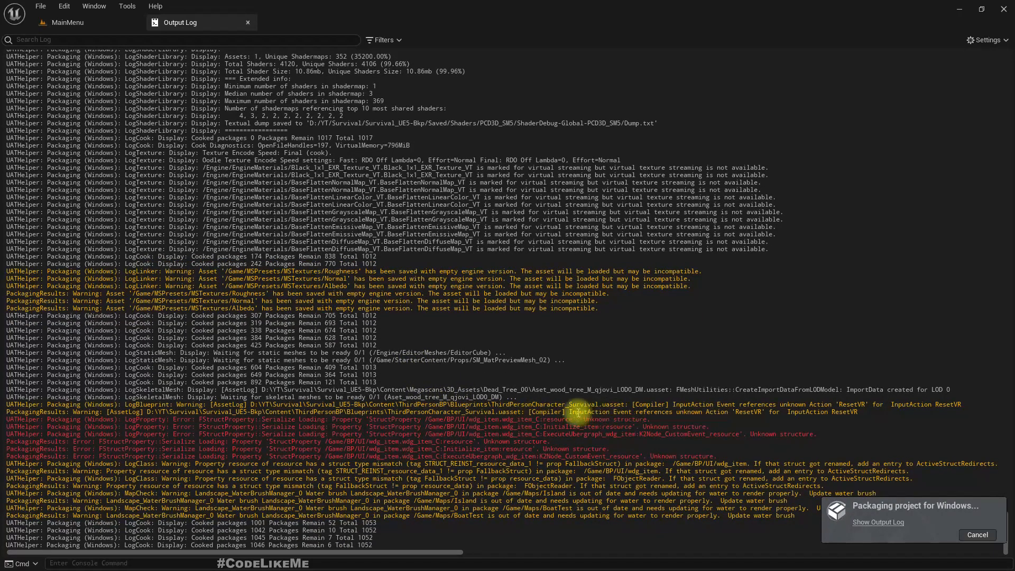
{"action": "scroll", "coordinate": [472, 355], "scroll_direction": "up", "scroll_amount": 5}
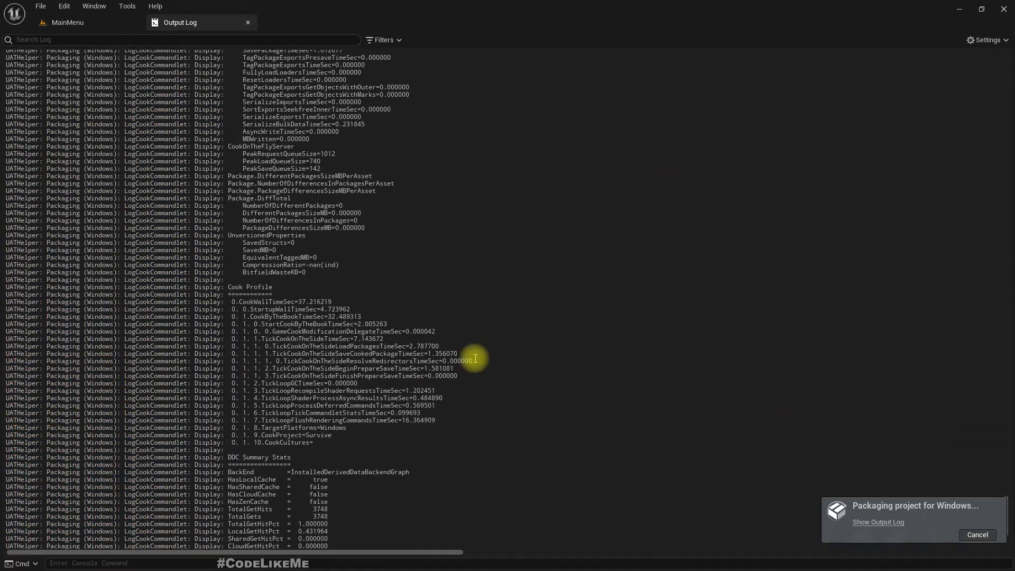
{"action": "scroll", "coordinate": [516, 355], "scroll_direction": "up", "scroll_amount": 5}
{"action": "scroll", "coordinate": [873, 421], "scroll_direction": "up", "scroll_amount": 5}
{"action": "scroll", "coordinate": [898, 424], "scroll_direction": "up", "scroll_amount": 5}
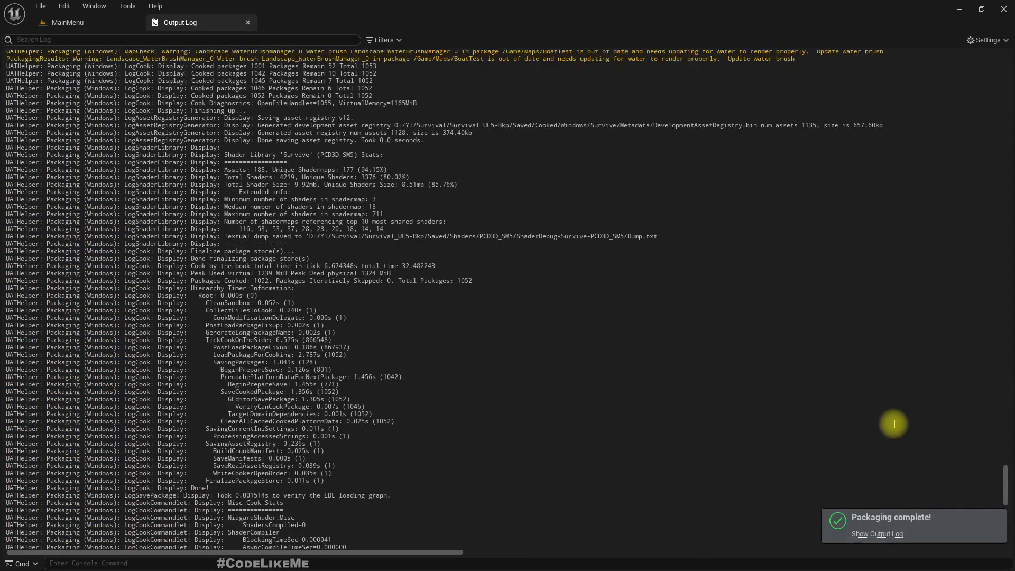
{"action": "scroll", "coordinate": [894, 422], "scroll_direction": "up", "scroll_amount": 5}
{"action": "scroll", "coordinate": [891, 421], "scroll_direction": "up", "scroll_amount": 5}
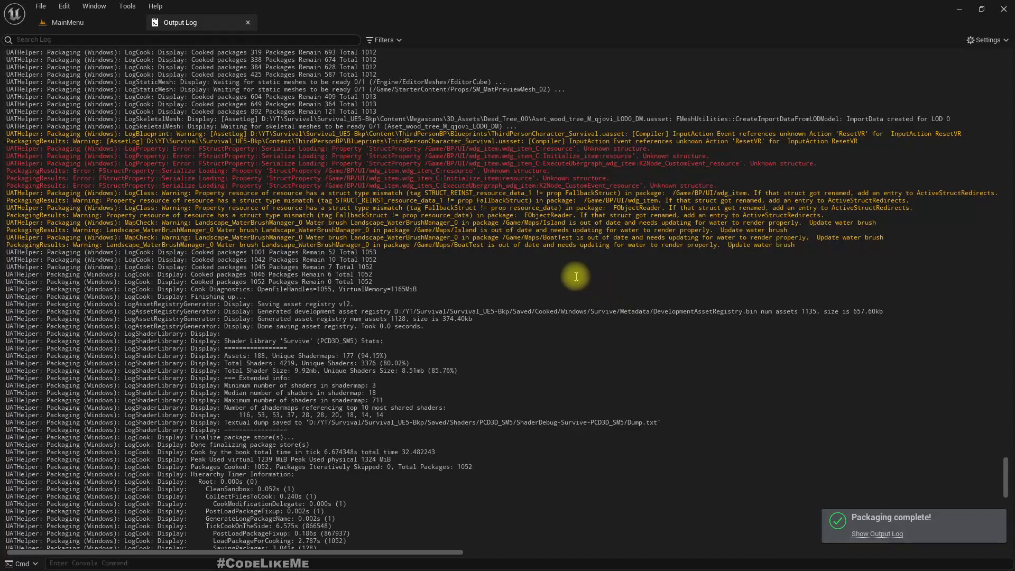
{"action": "left_click_drag", "start_coordinate": [1005, 480], "coordinate": [1010, 551]}
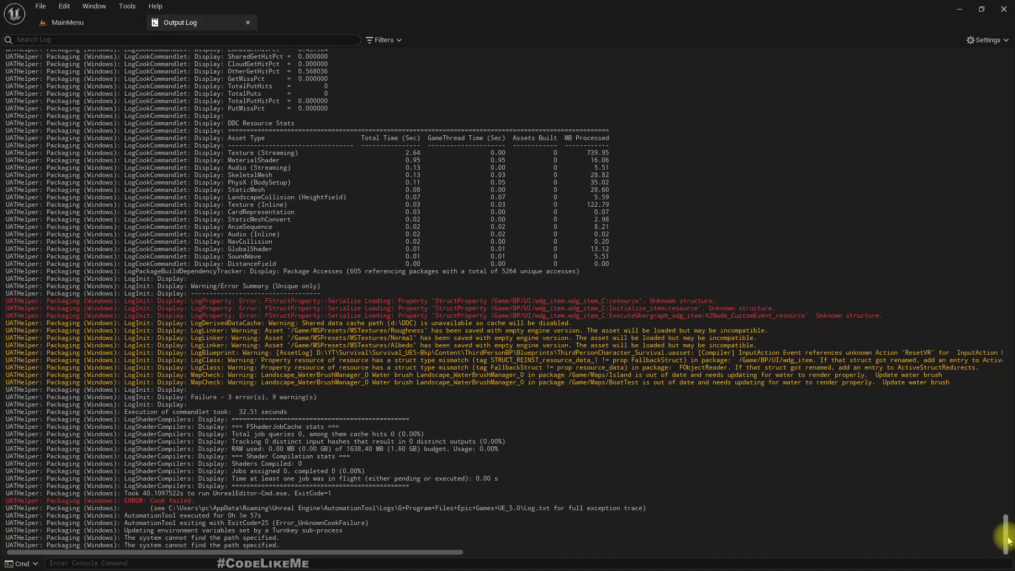
{"action": "left_click_drag", "start_coordinate": [1003, 539], "coordinate": [1006, 351]}
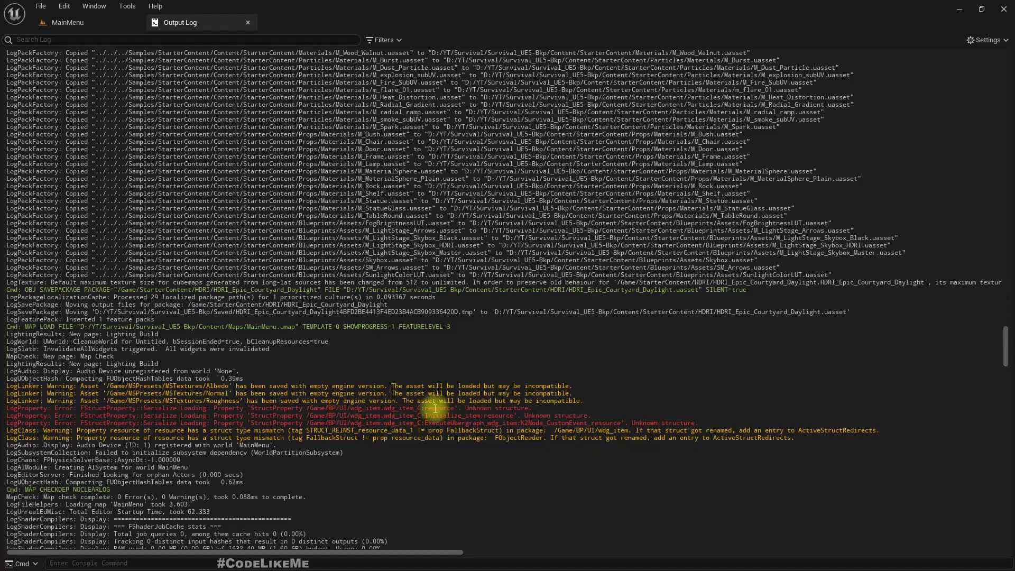
Step: Open wdg_item from BP > UI, check its resource variable's type in the Graph, then browse back to it
{"action": "left_click", "coordinate": [84, 23]}
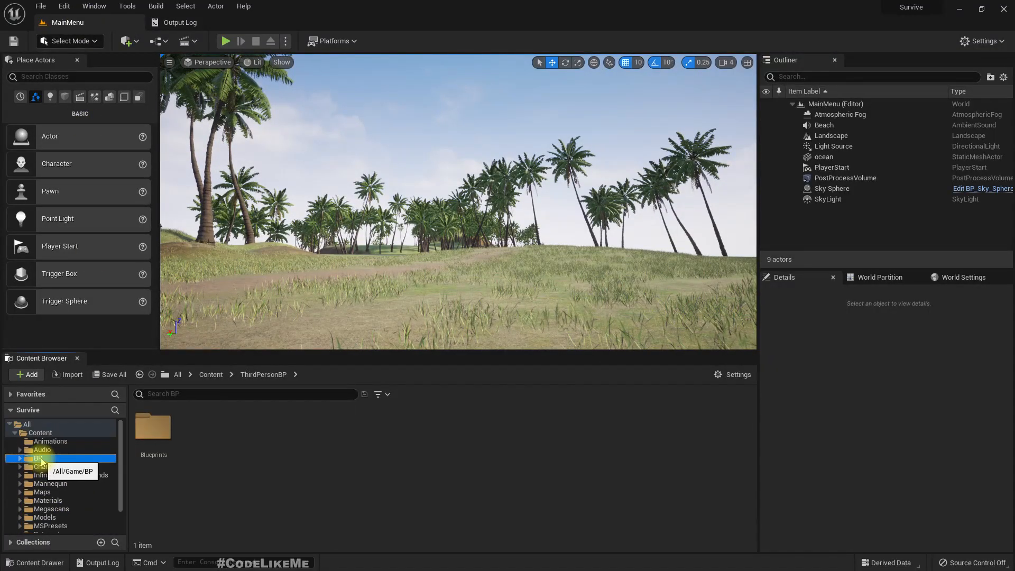
{"action": "double_click", "coordinate": [517, 434]}
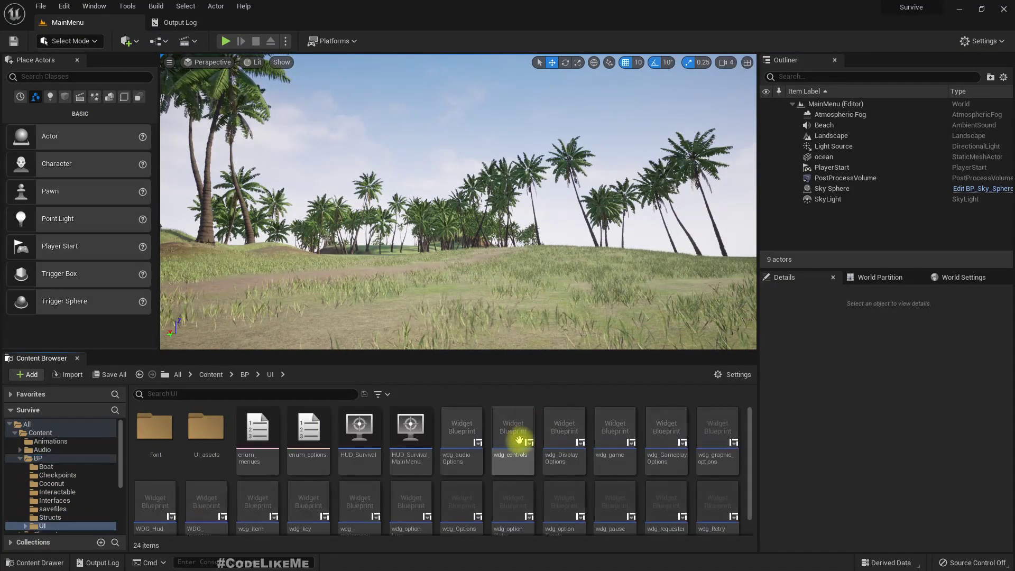
{"action": "scroll", "coordinate": [334, 482], "scroll_direction": "down", "scroll_amount": 1}
{"action": "left_click", "coordinate": [259, 483]}
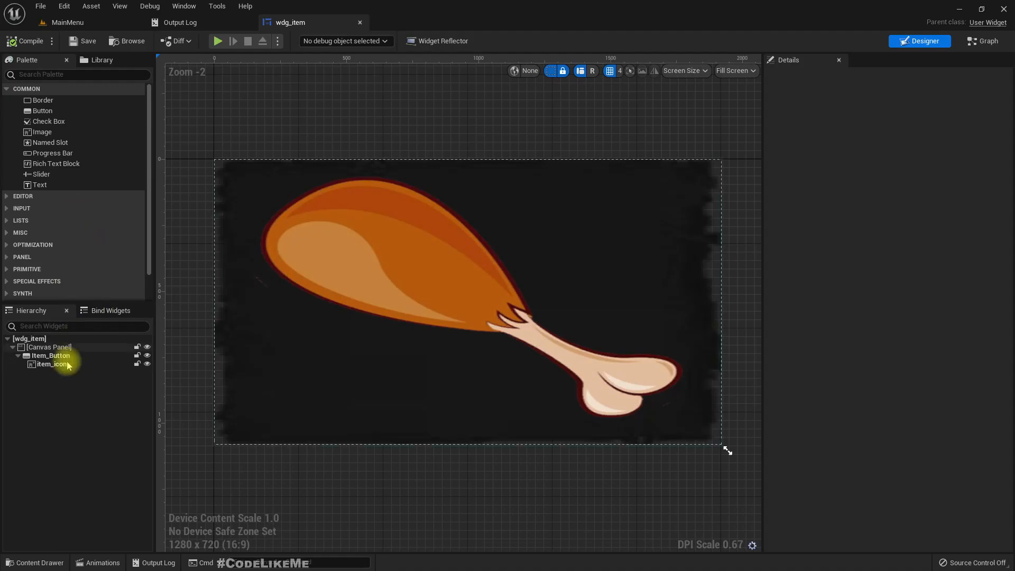
{"action": "left_click", "coordinate": [989, 42]}
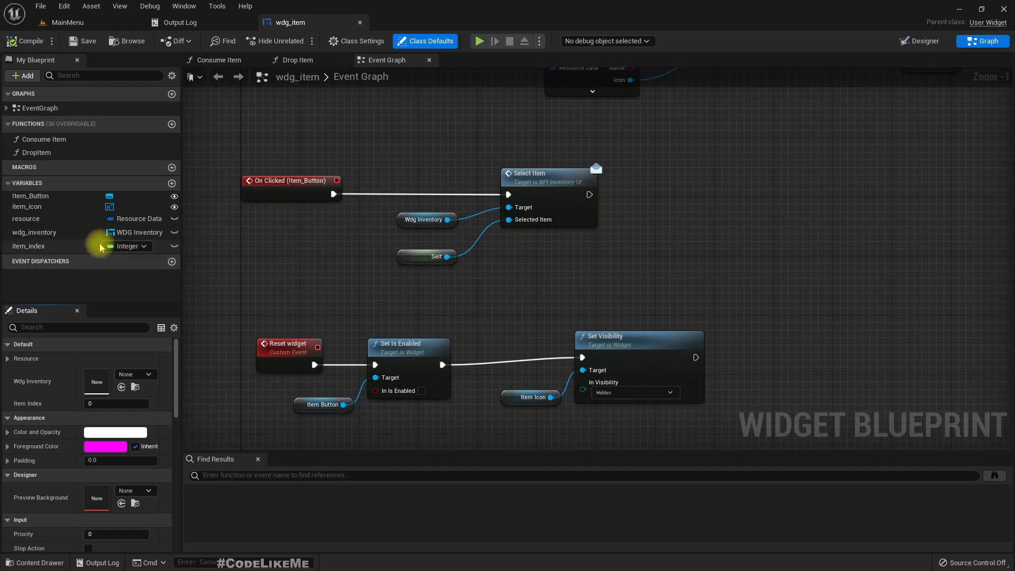
{"action": "left_click", "coordinate": [87, 218]}
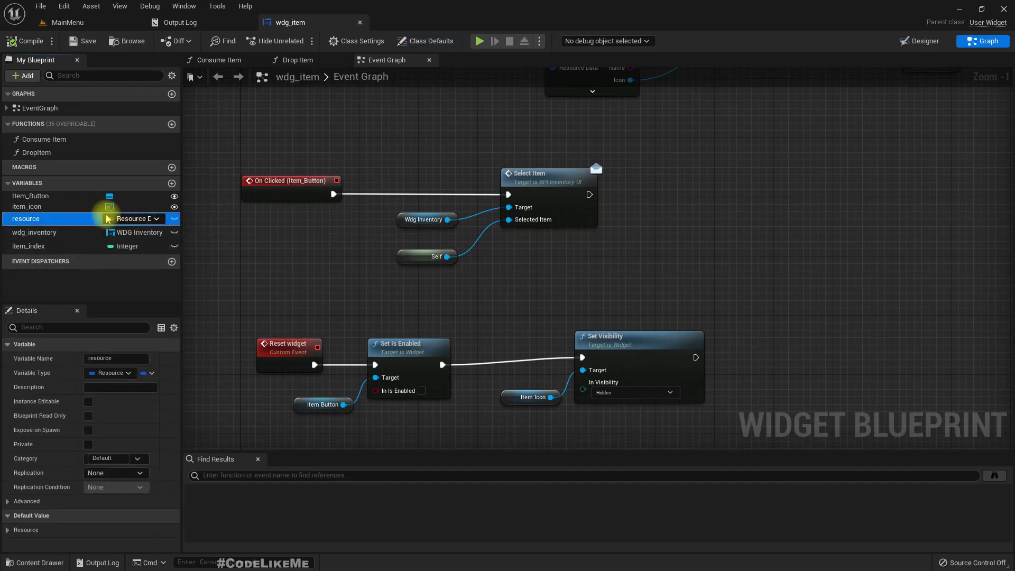
{"action": "left_click", "coordinate": [144, 221]}
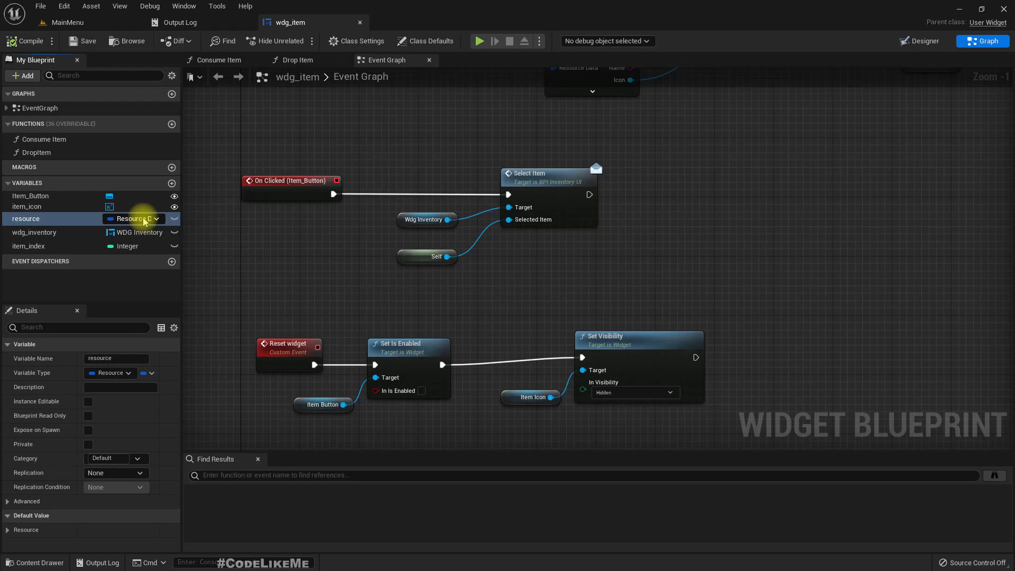
{"action": "left_click", "coordinate": [125, 41]}
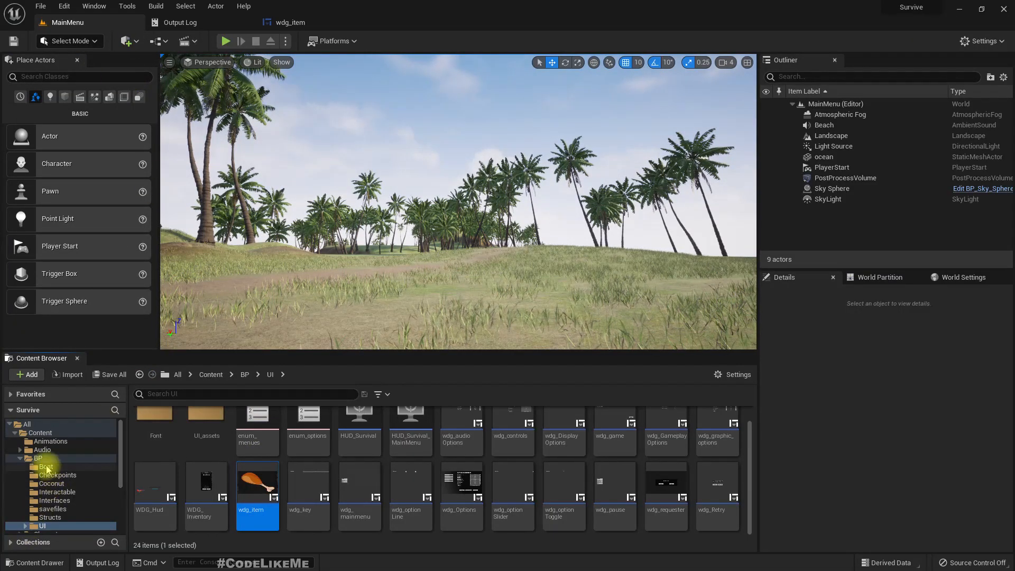
Step: In the Structs folder rename resource_data, plant_data and ControlConfig to resource_datas, plant_datas and ControlConfigs
{"action": "left_click", "coordinate": [49, 517]}
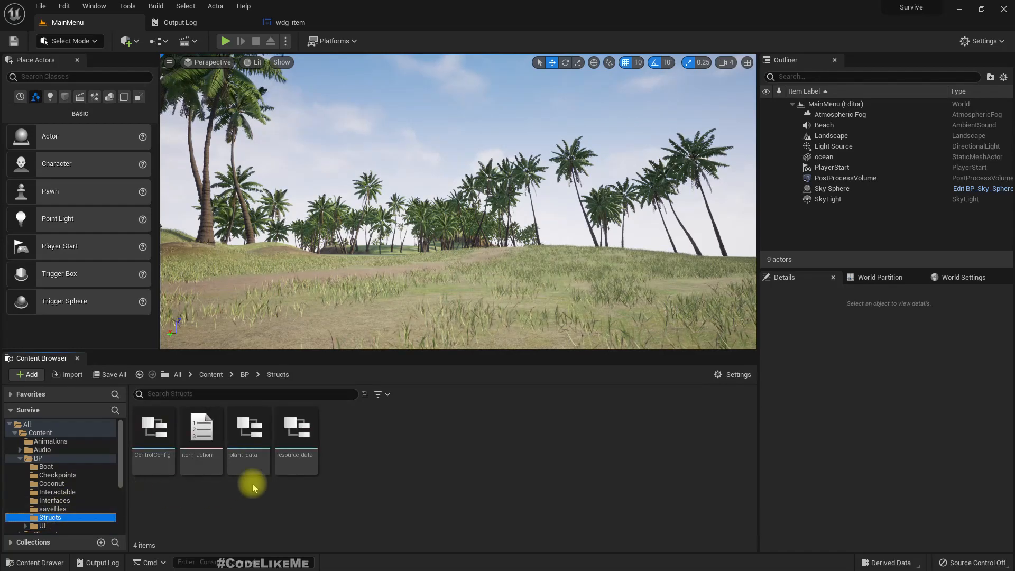
{"action": "left_click", "coordinate": [305, 438]}
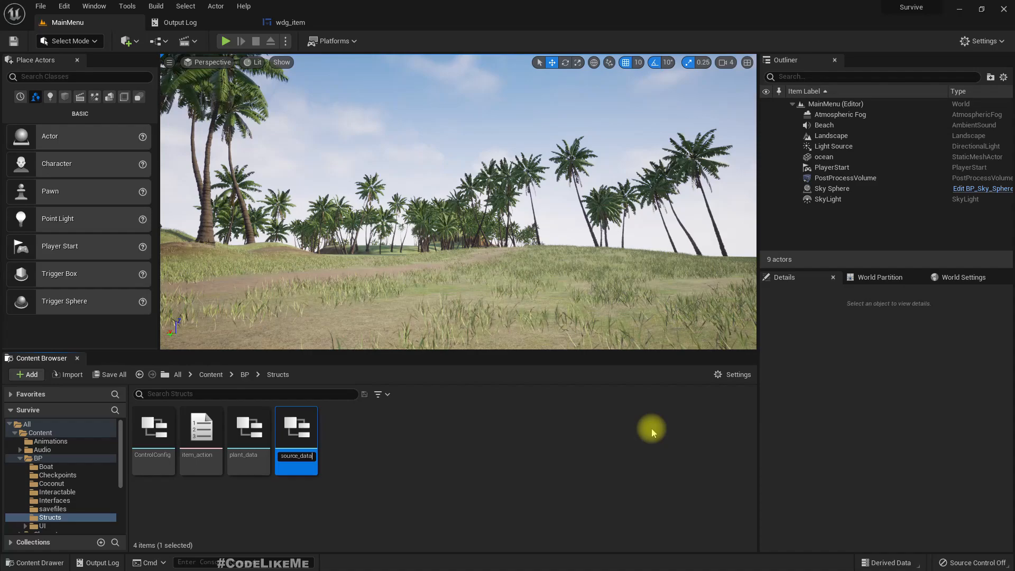
{"action": "type", "text": "s"}
{"action": "key", "text": "Return"}
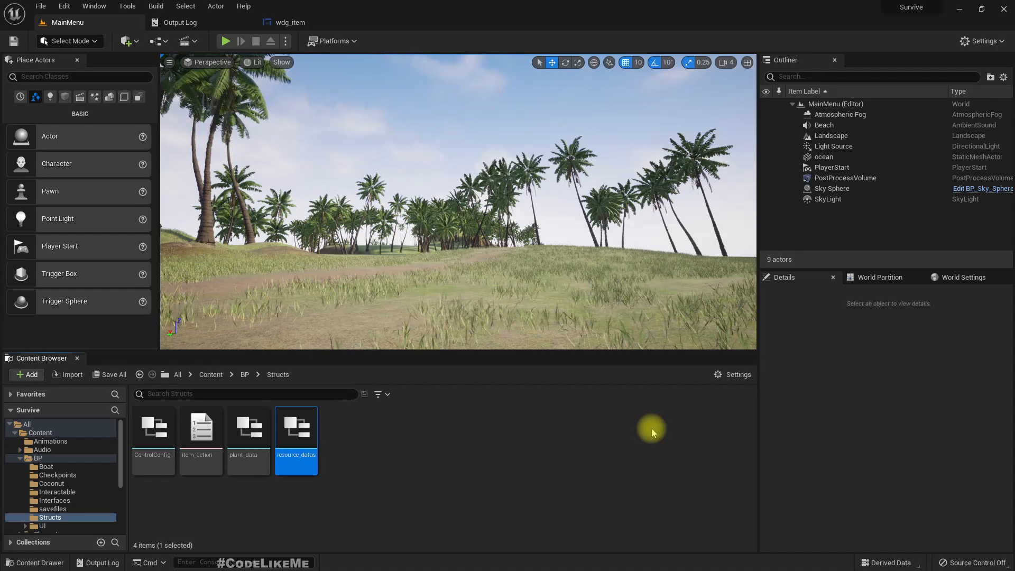
{"action": "key", "text": "Left"}
{"action": "key", "text": "Left"}
{"action": "key", "text": "Right"}
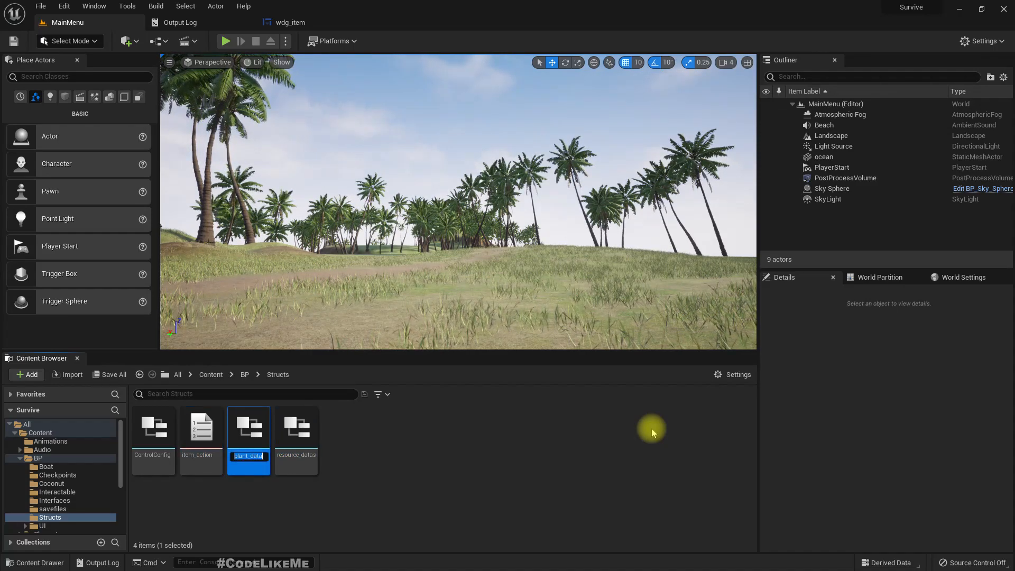
{"action": "type", "text": "s"}
{"action": "key", "text": "Return"}
{"action": "key", "text": "Right"}
{"action": "key", "text": "Left"}
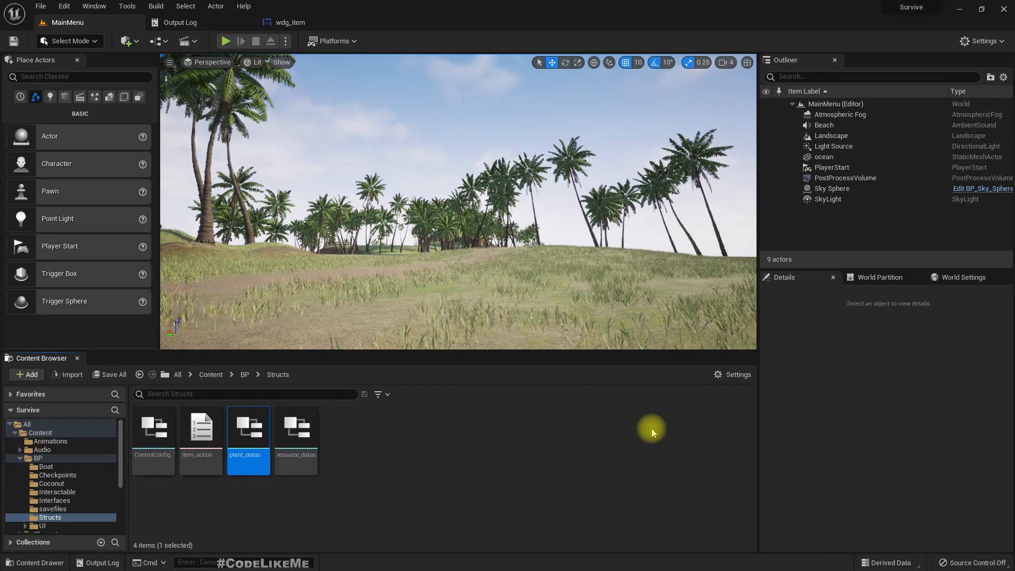
{"action": "key", "text": "Left"}
{"action": "key", "text": "Left"}
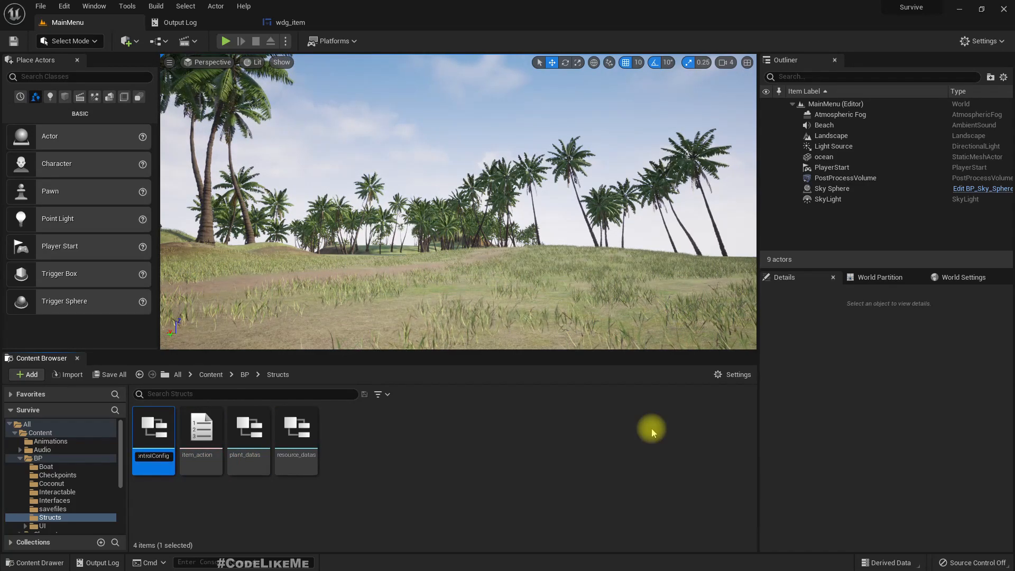
{"action": "type", "text": "s"}
{"action": "key", "text": "Return"}
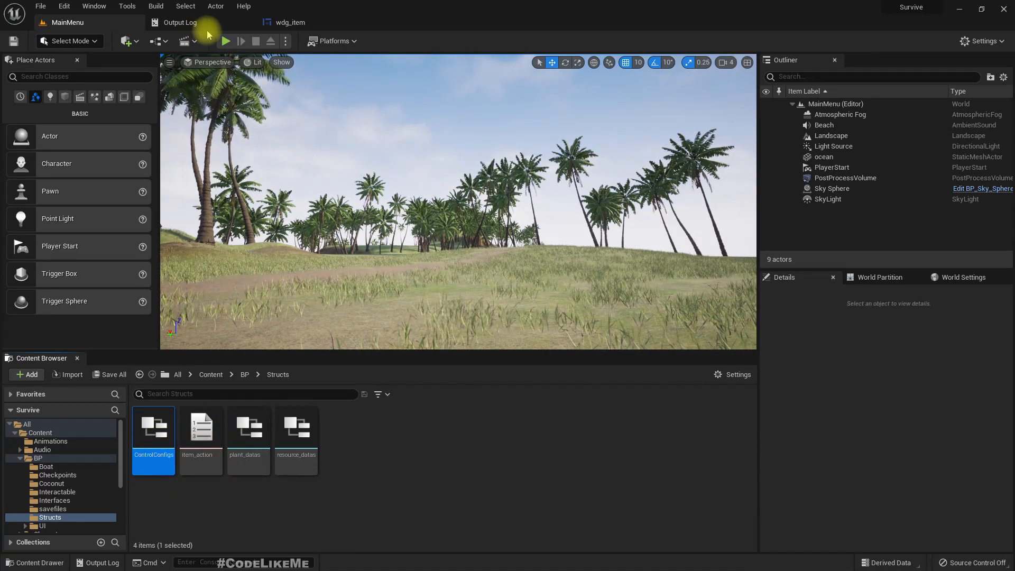
Step: Clear the old entries from the Output Log
{"action": "left_click", "coordinate": [181, 23]}
{"action": "right_click", "coordinate": [239, 215]}
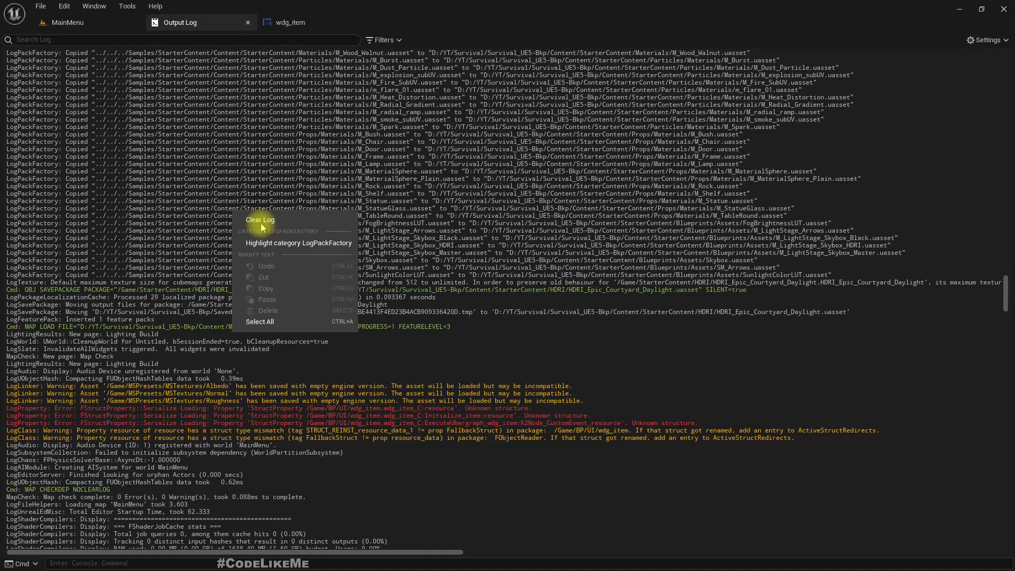
{"action": "left_click", "coordinate": [261, 220]}
Step: Package the project for Windows again into the existing Packaged folder
{"action": "left_click", "coordinate": [119, 24]}
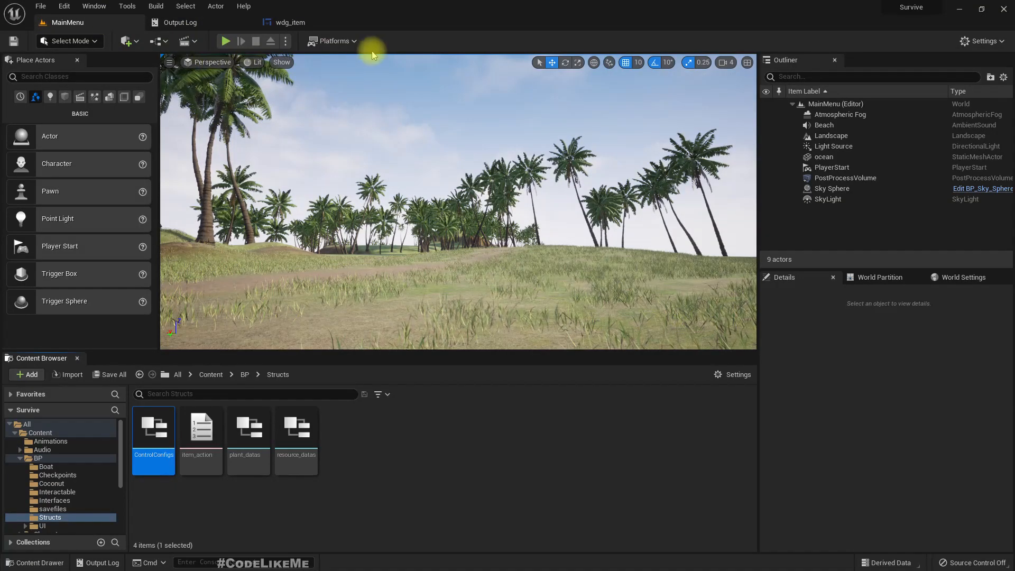
{"action": "left_click", "coordinate": [349, 41]}
{"action": "mouse_move", "coordinate": [352, 176]}
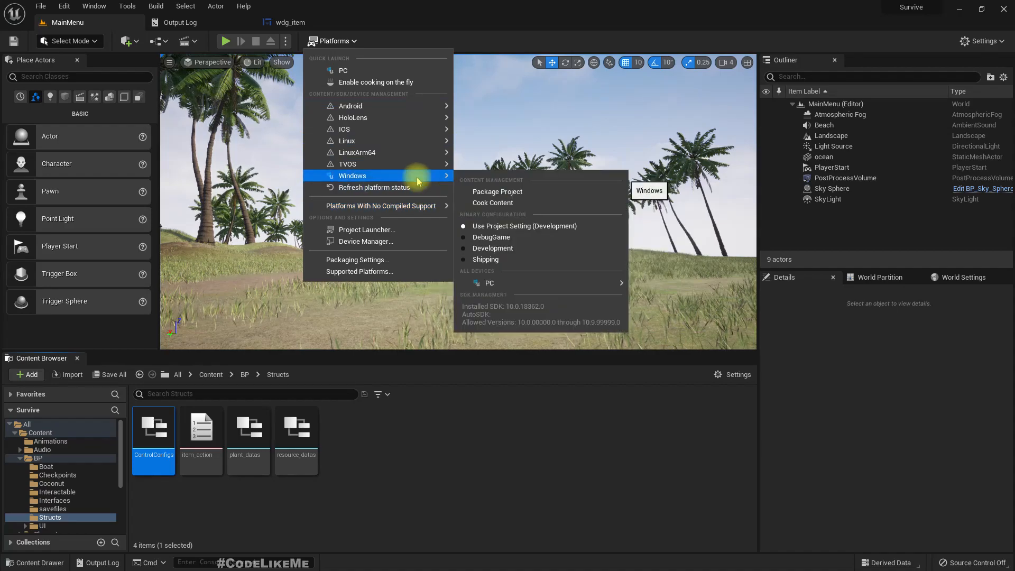
{"action": "left_click", "coordinate": [539, 195]}
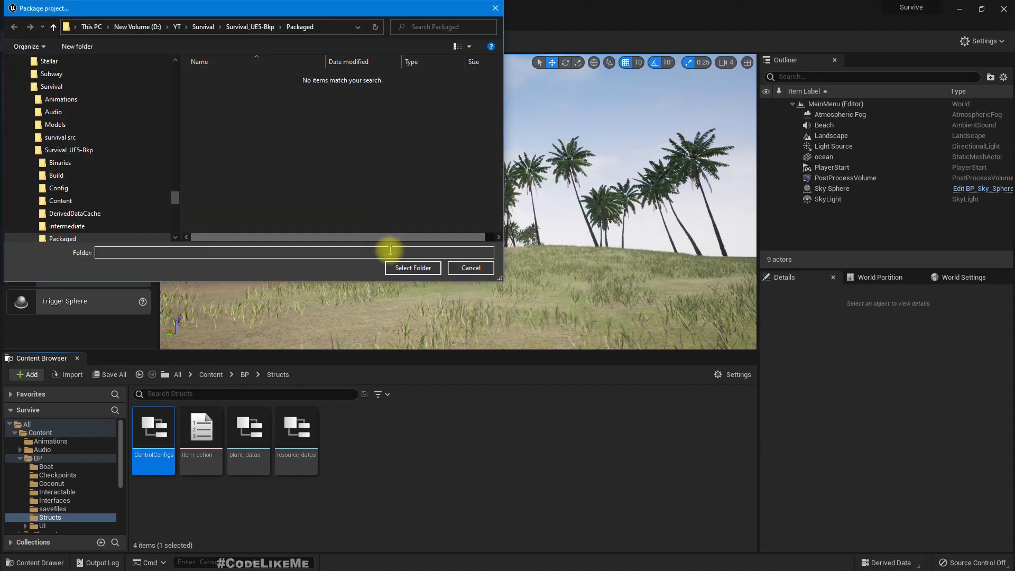
{"action": "left_click", "coordinate": [412, 268]}
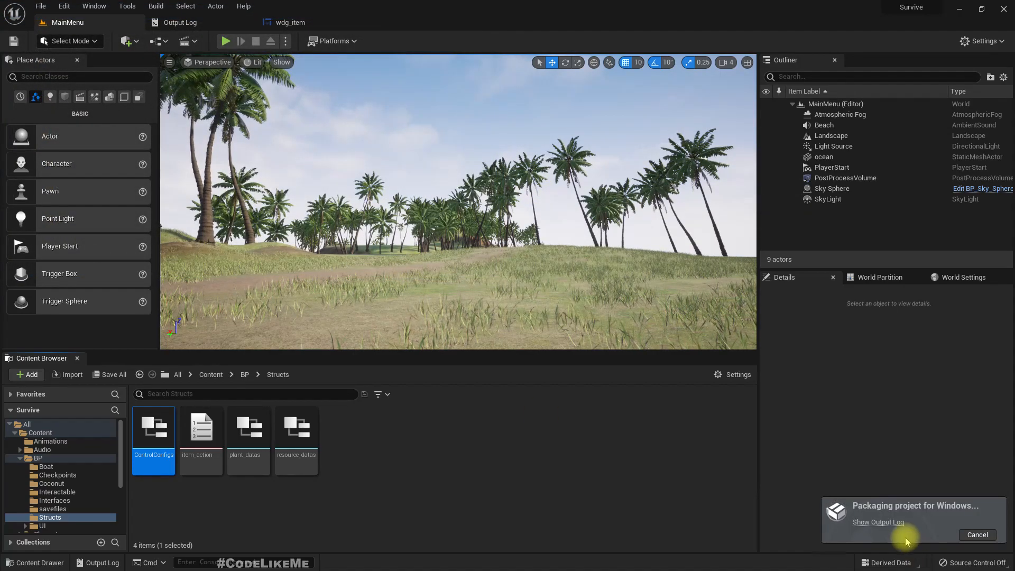
Step: Watch the log until packaging completes, dismiss the notification and switch to File Explorer
{"action": "left_click", "coordinate": [878, 522]}
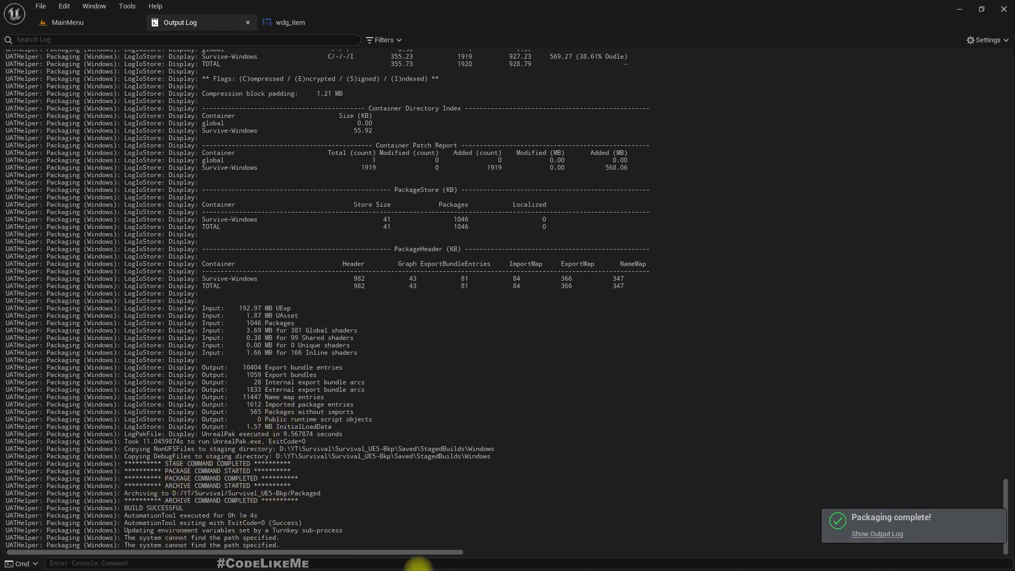
{"action": "left_click", "coordinate": [872, 534]}
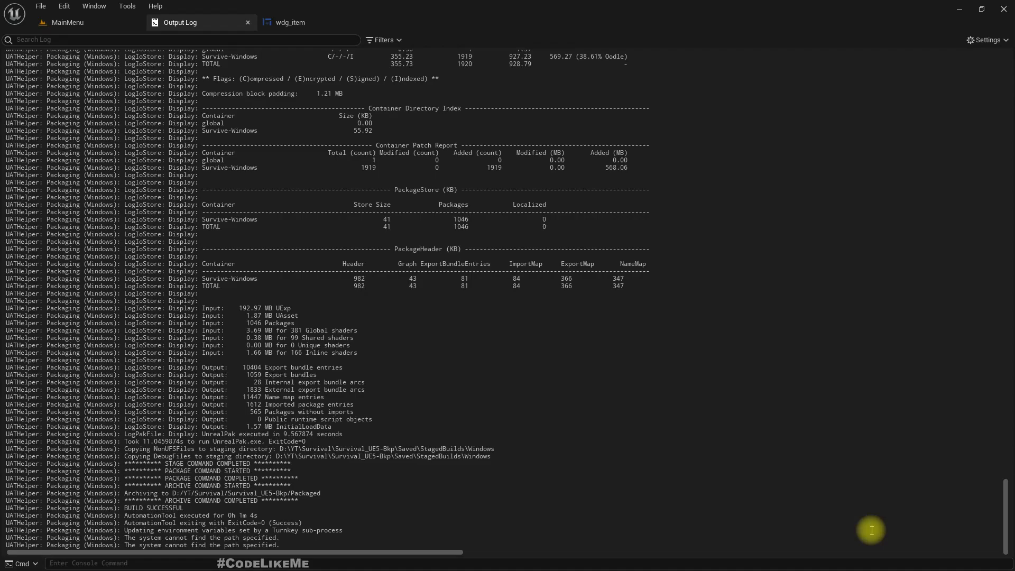
{"action": "key", "text": "alt+Tab"}
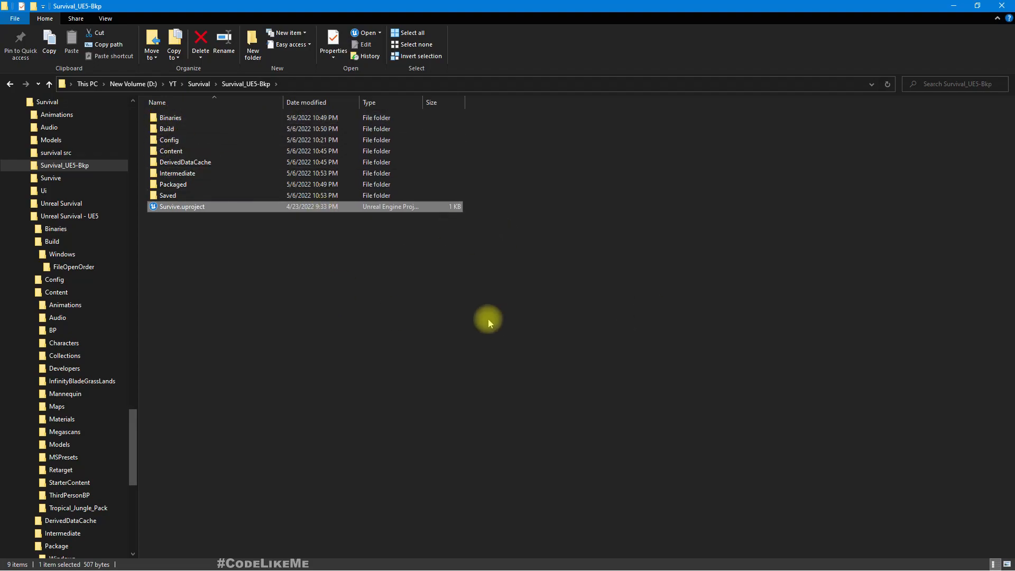
Step: Switch back to the File Explorer window showing the project folder
{"action": "key", "text": "alt+Tab"}
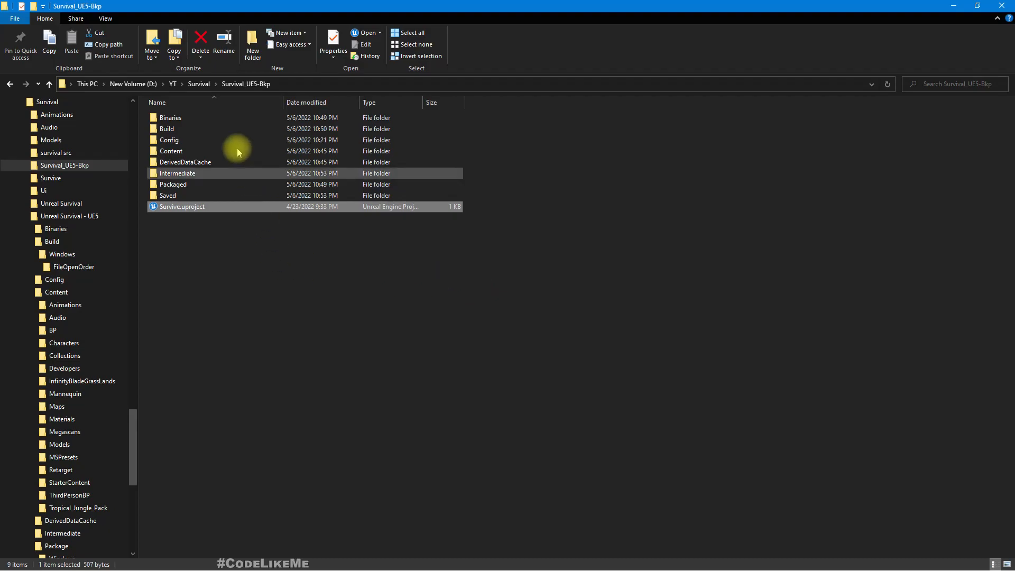
Step: Launch Survive.exe from Packaged > Windows and dismiss the firewall alert
{"action": "double_click", "coordinate": [173, 185]}
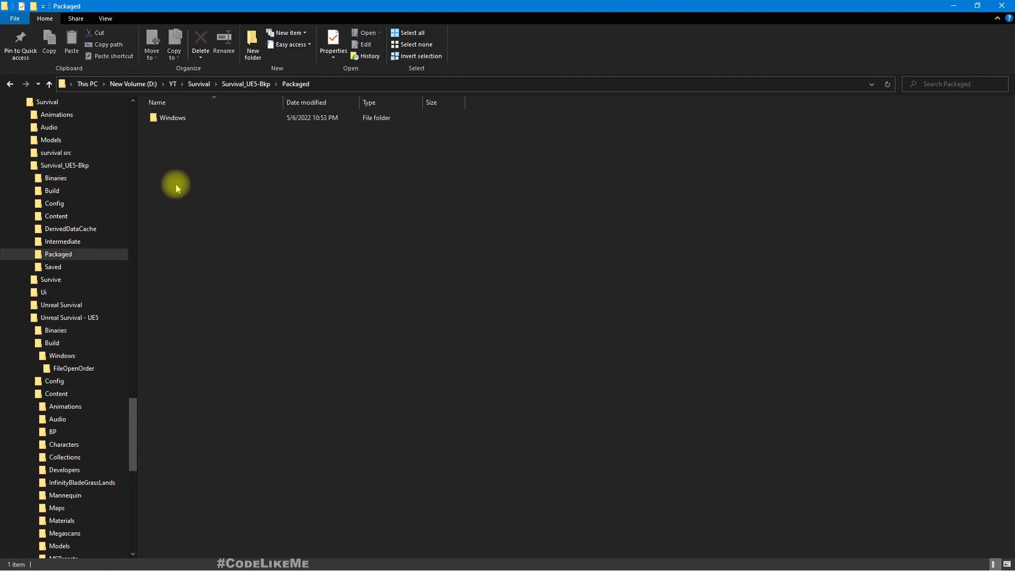
{"action": "double_click", "coordinate": [174, 119]}
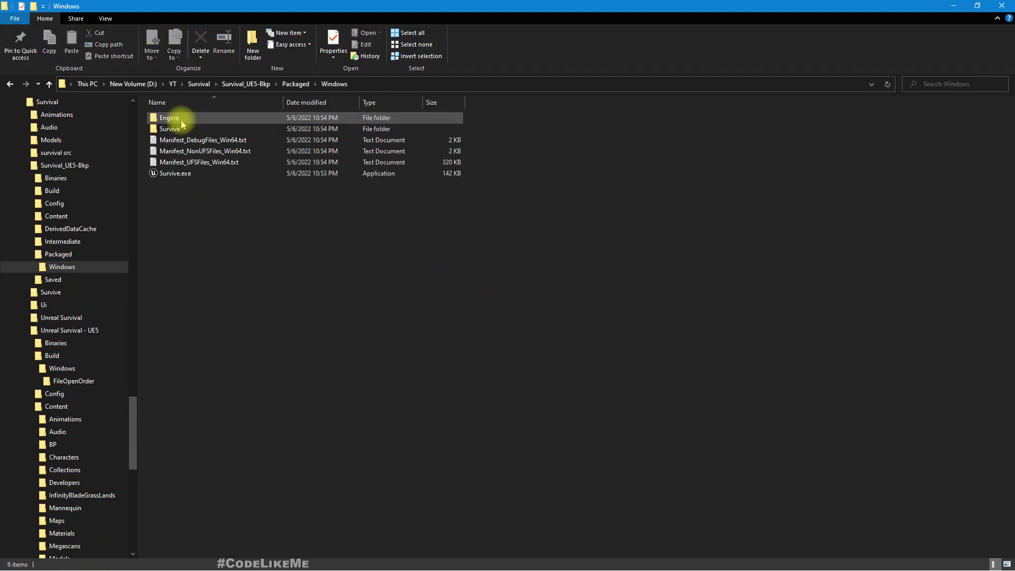
{"action": "left_click", "coordinate": [256, 174]}
{"action": "key", "text": "Return"}
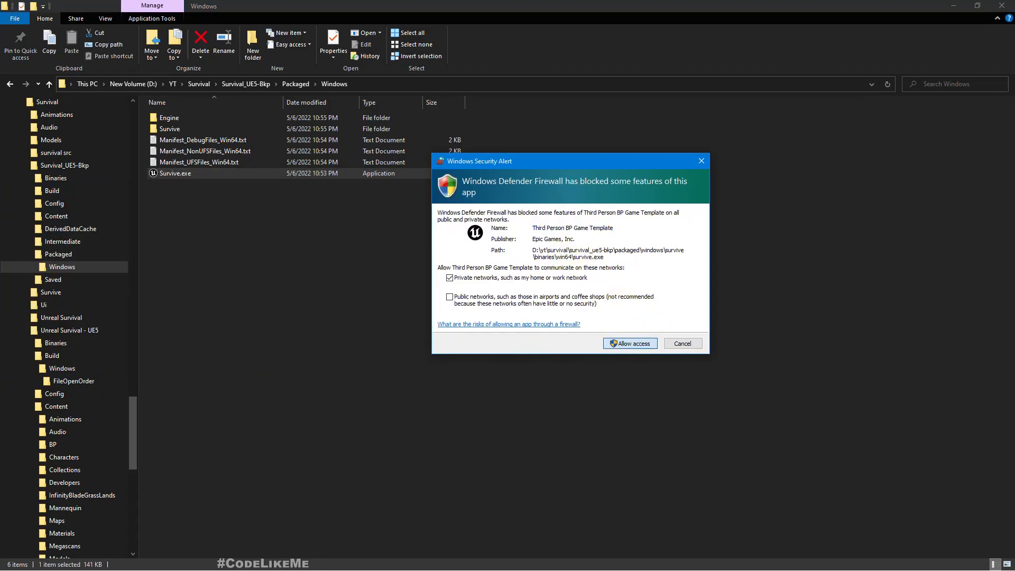
{"action": "key", "text": "Return"}
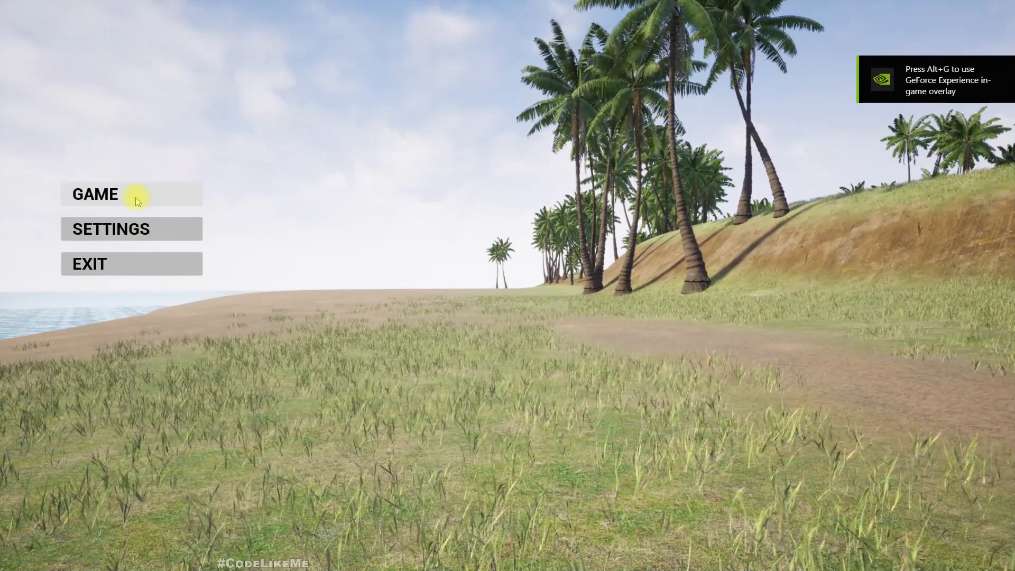
Step: Start the game from the GAME menu and run the character with W toward the pond and tree
{"action": "left_click", "coordinate": [136, 197]}
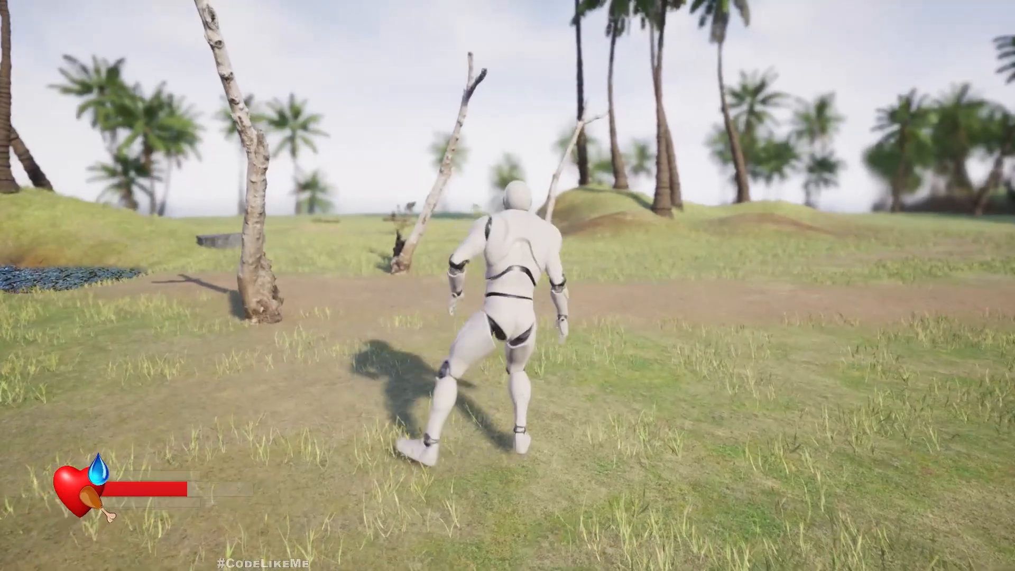
{"action": "key", "text": "w"}
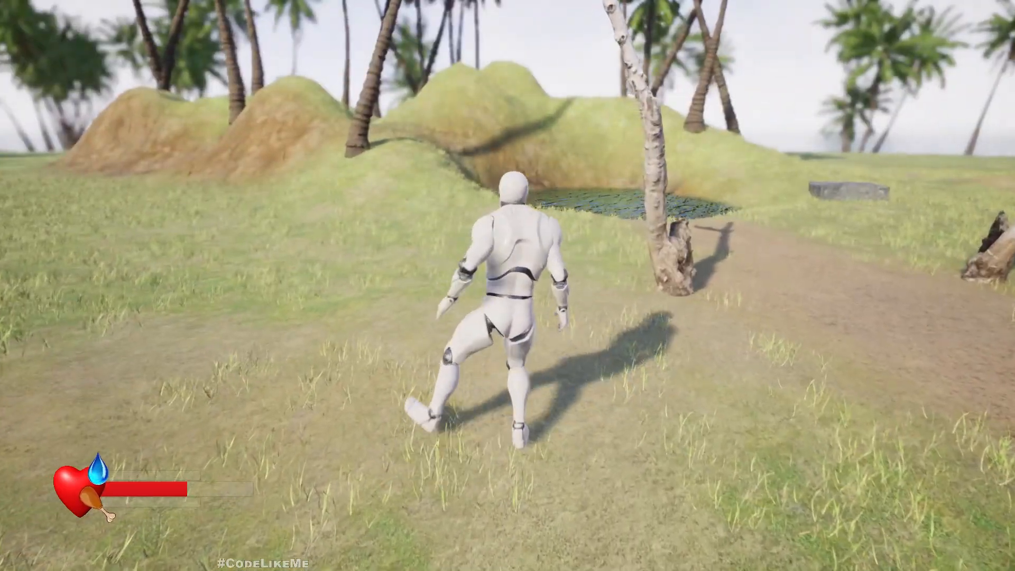
{"action": "key", "text": "w"}
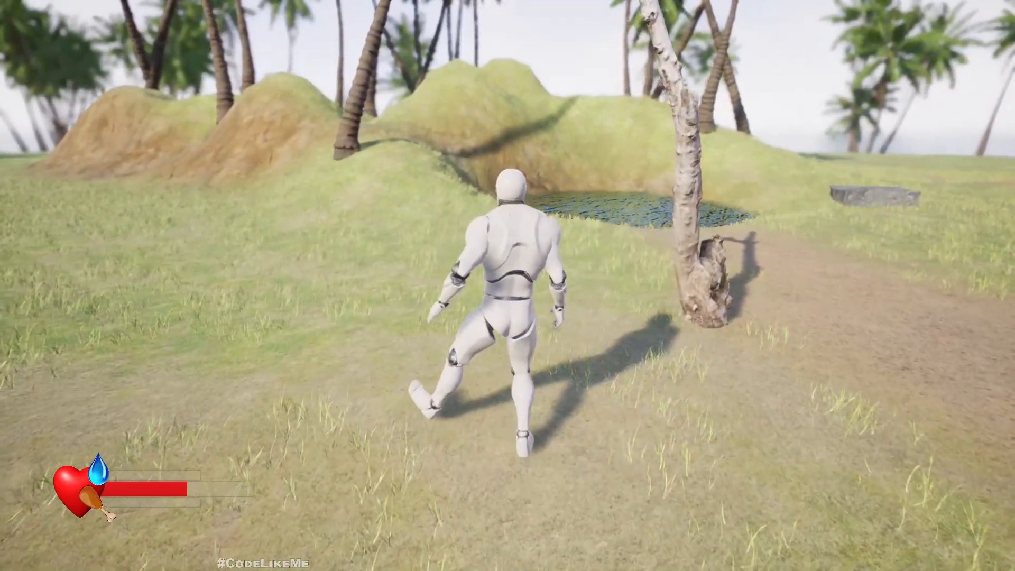
{"action": "key", "text": "w"}
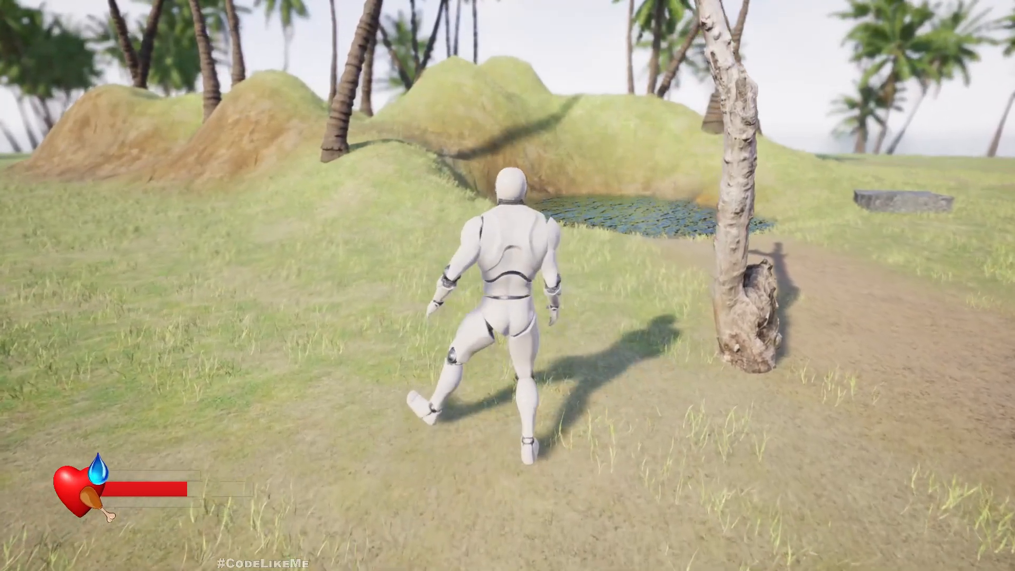
{"action": "key", "text": "w"}
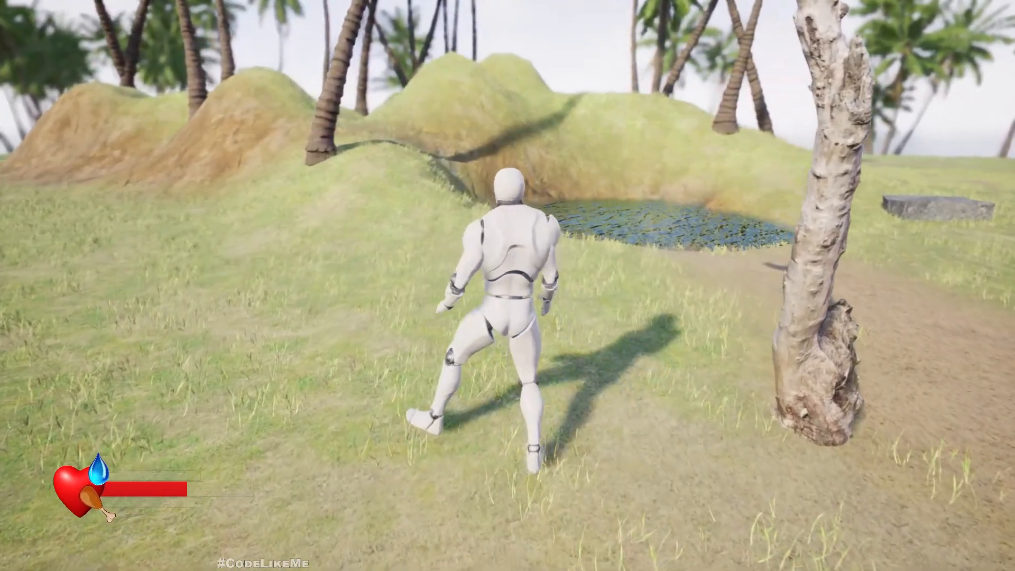
{"action": "key", "text": "w"}
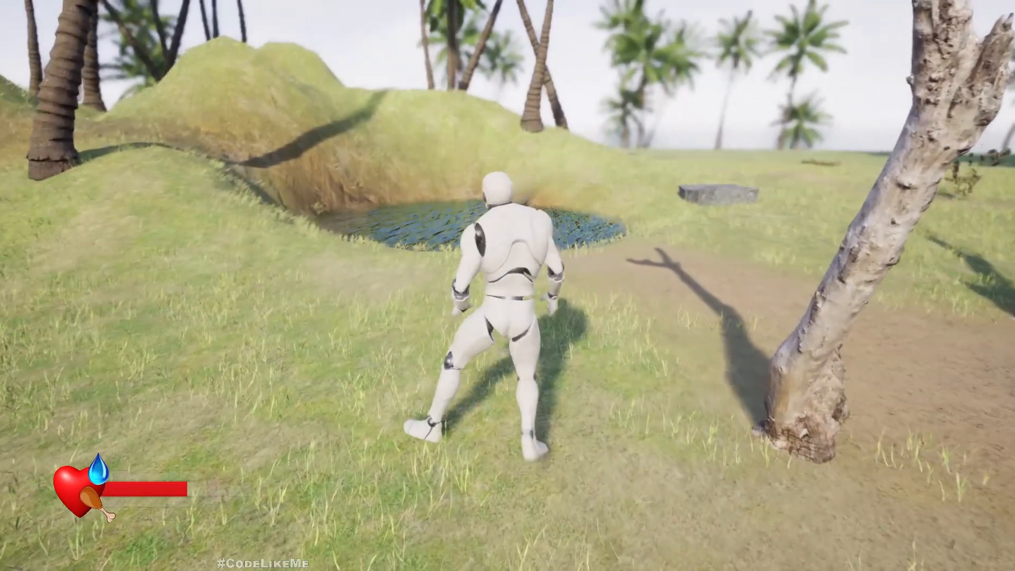
{"action": "key", "text": "w"}
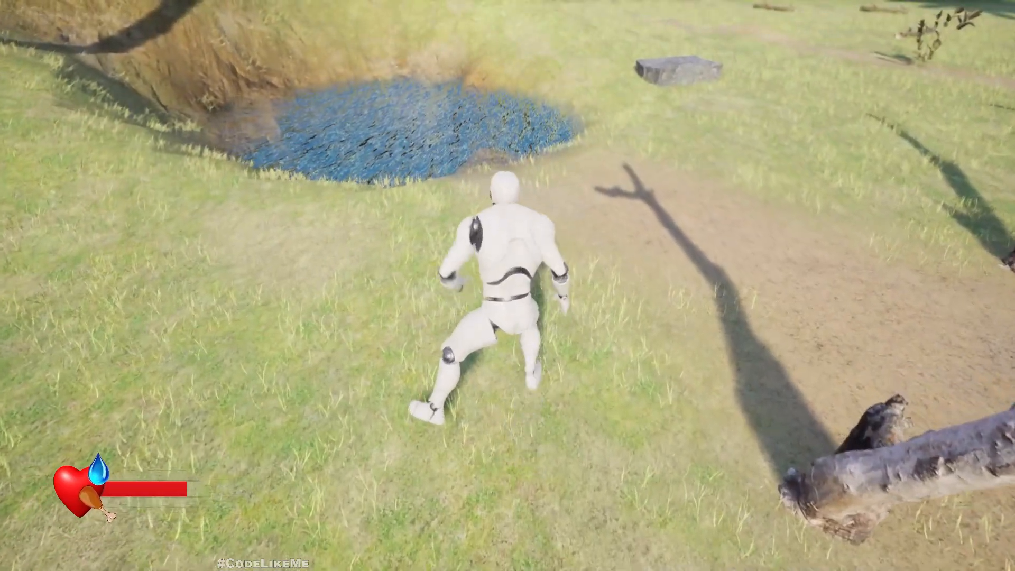
{"action": "key", "text": "w"}
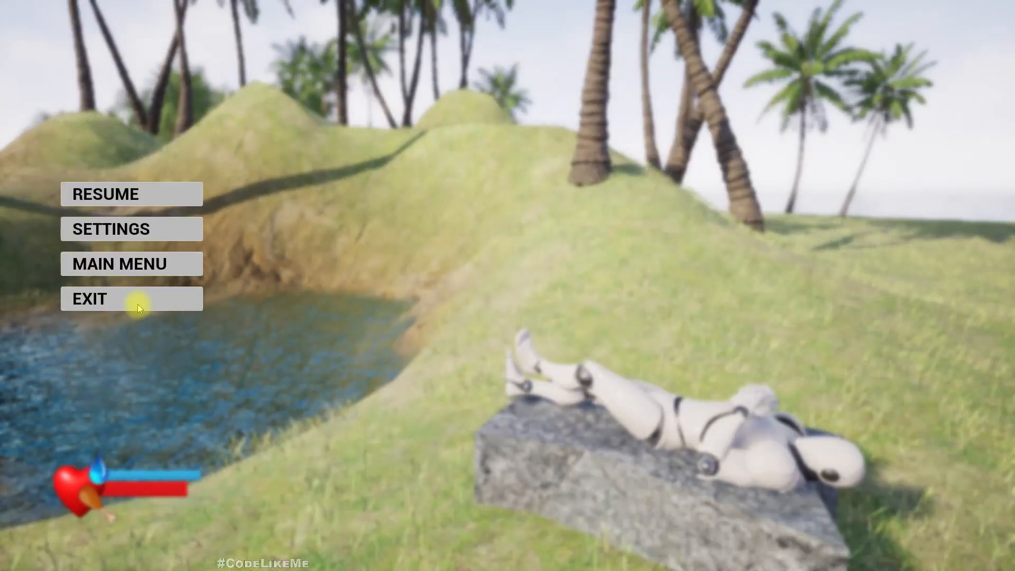
Step: Return to the main menu and continue the saved game from the Game options
{"action": "left_click", "coordinate": [118, 268]}
{"action": "left_click", "coordinate": [378, 326]}
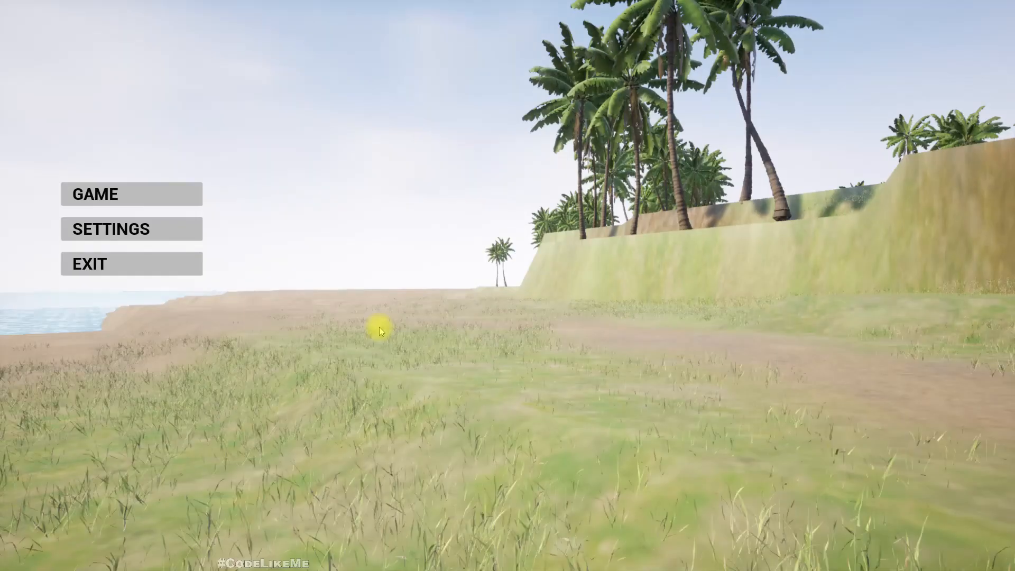
{"action": "left_click", "coordinate": [126, 203]}
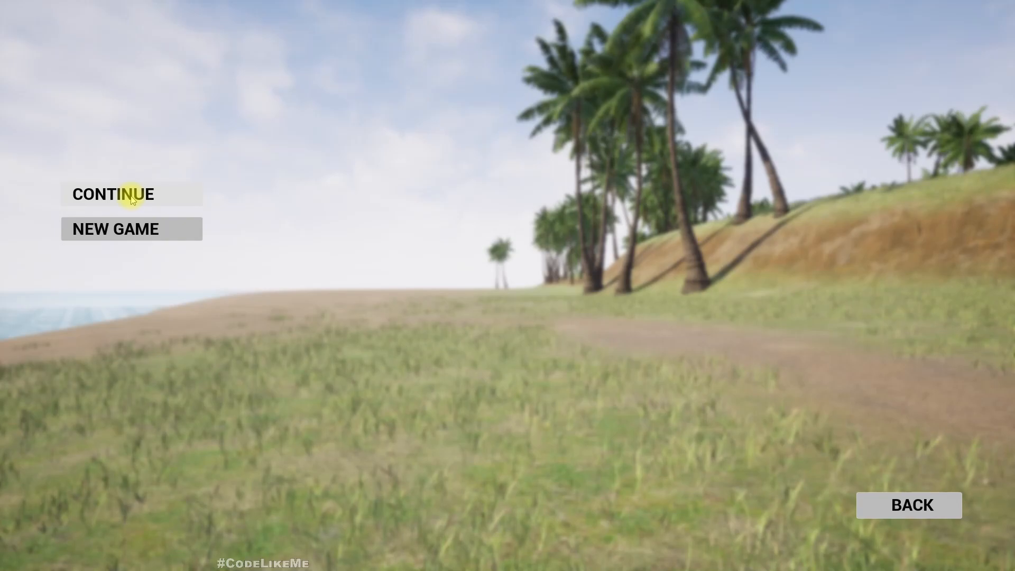
{"action": "left_click", "coordinate": [117, 196]}
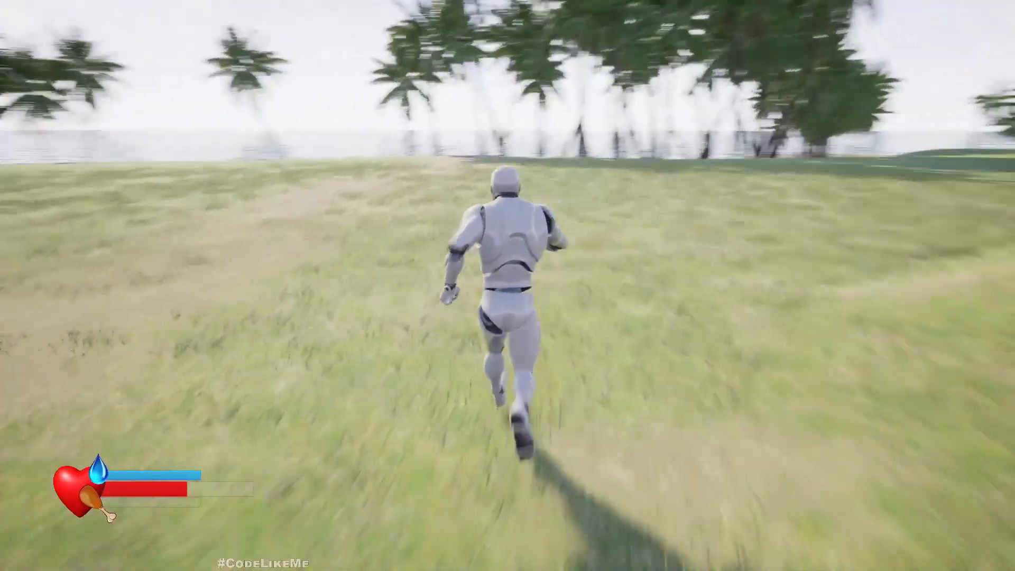
Step: Run past the pond, then eat the tomato from the inventory, leaving it empty
{"action": "key", "text": "w"}
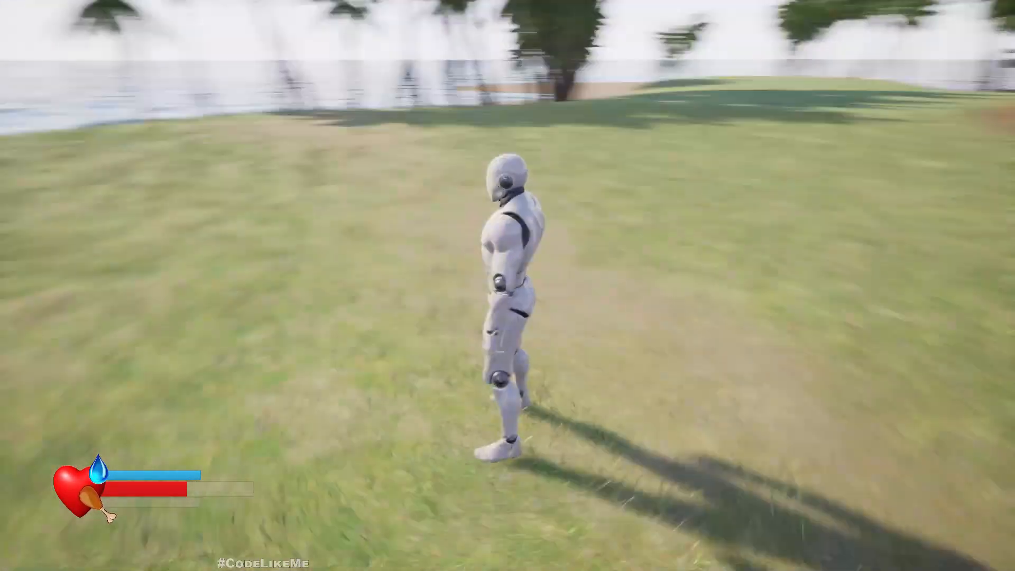
{"action": "key", "text": "w"}
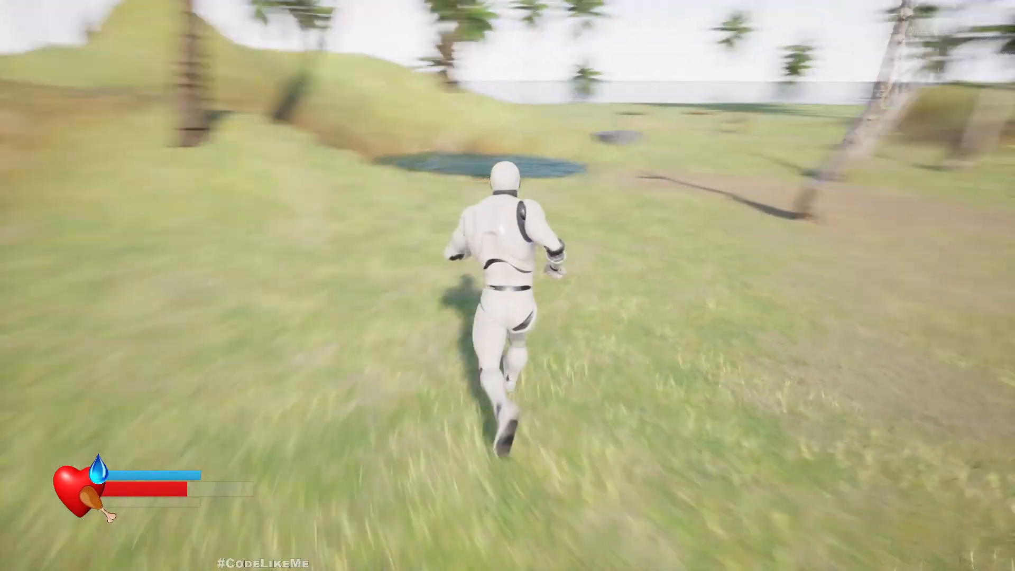
{"action": "key", "text": "w"}
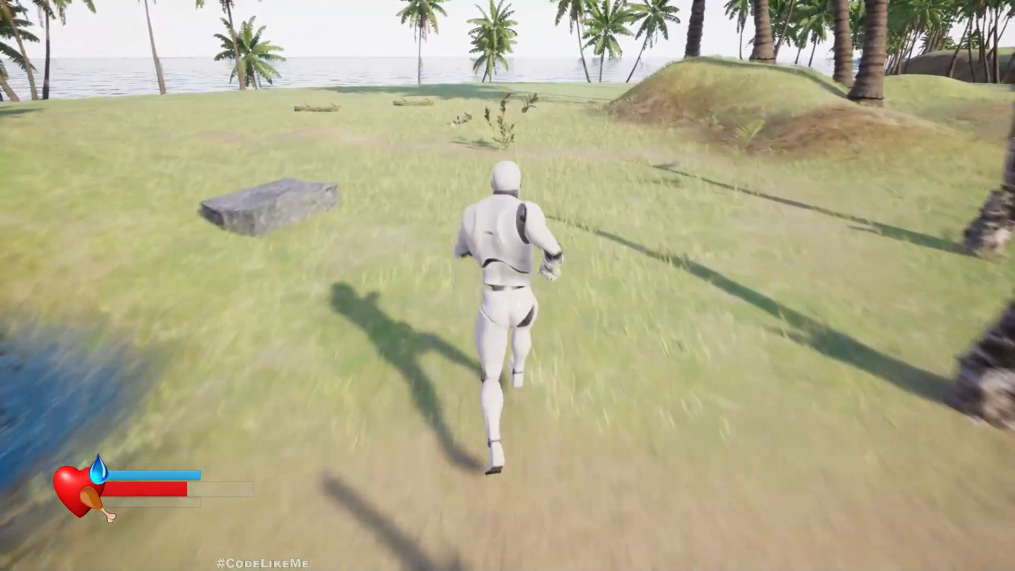
{"action": "key", "text": "i"}
{"action": "key", "text": "i"}
{"action": "key", "text": "w"}
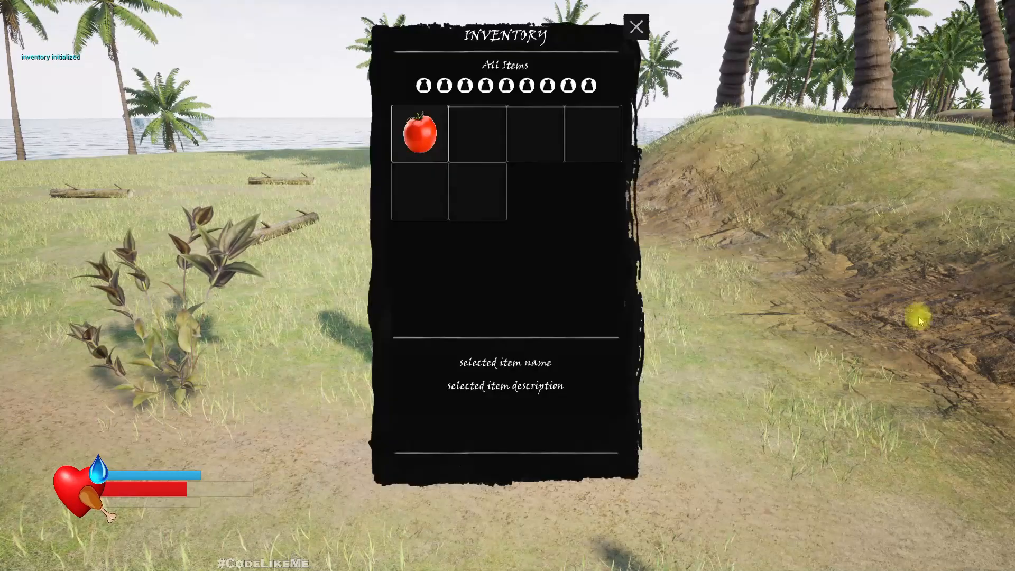
{"action": "left_click", "coordinate": [421, 127]}
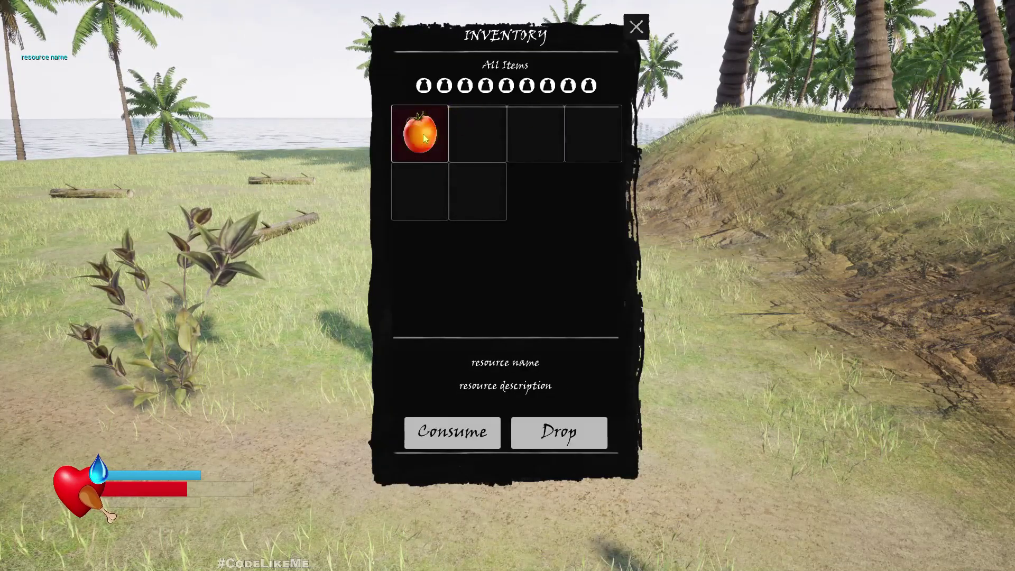
{"action": "left_click", "coordinate": [451, 436]}
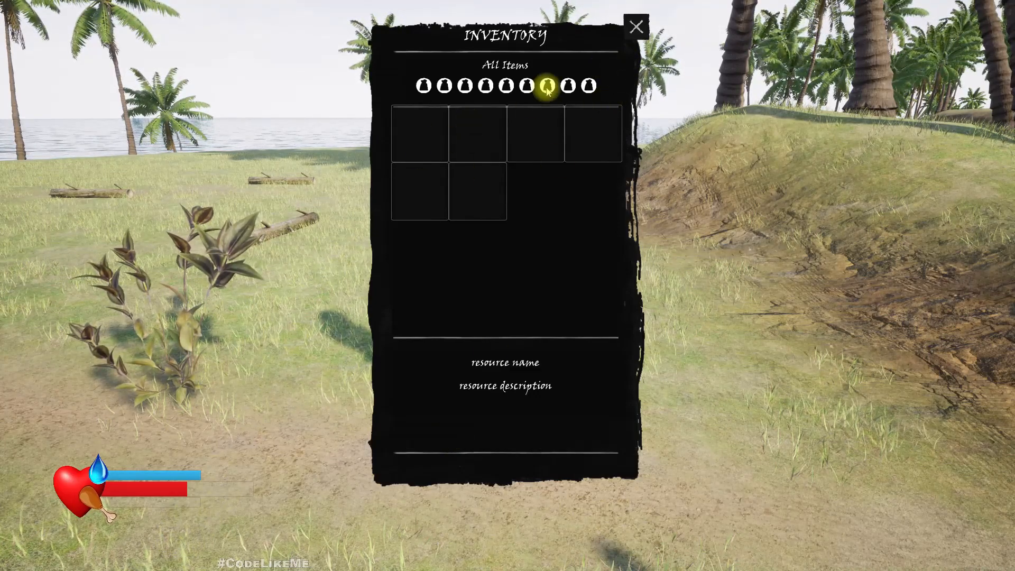
{"action": "left_click", "coordinate": [637, 32]}
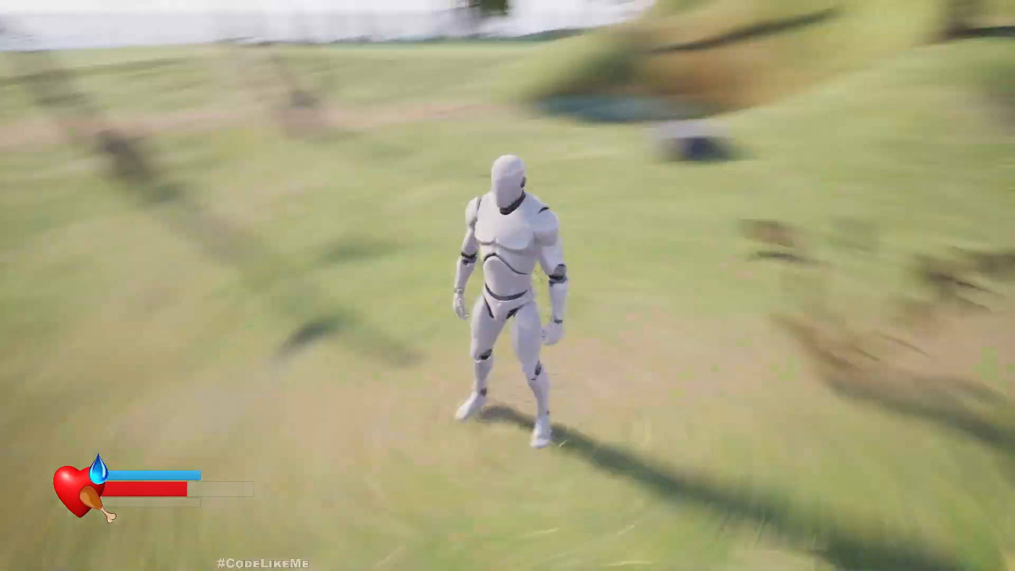
Step: Walk to the coconut plant, collect its fruit with E and read its description in the inventory
{"action": "key", "text": "w"}
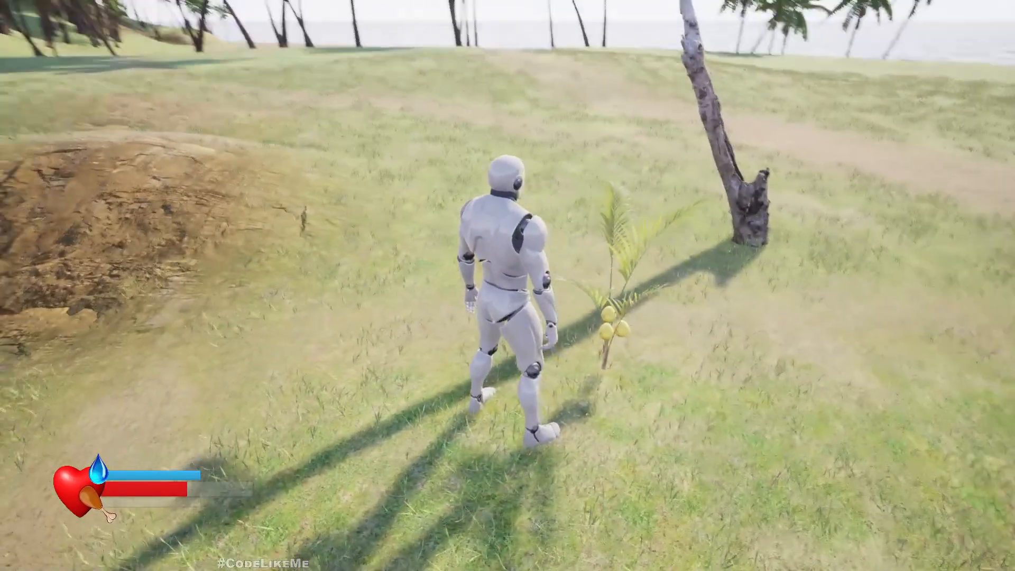
{"action": "key", "text": "s"}
{"action": "key", "text": "w"}
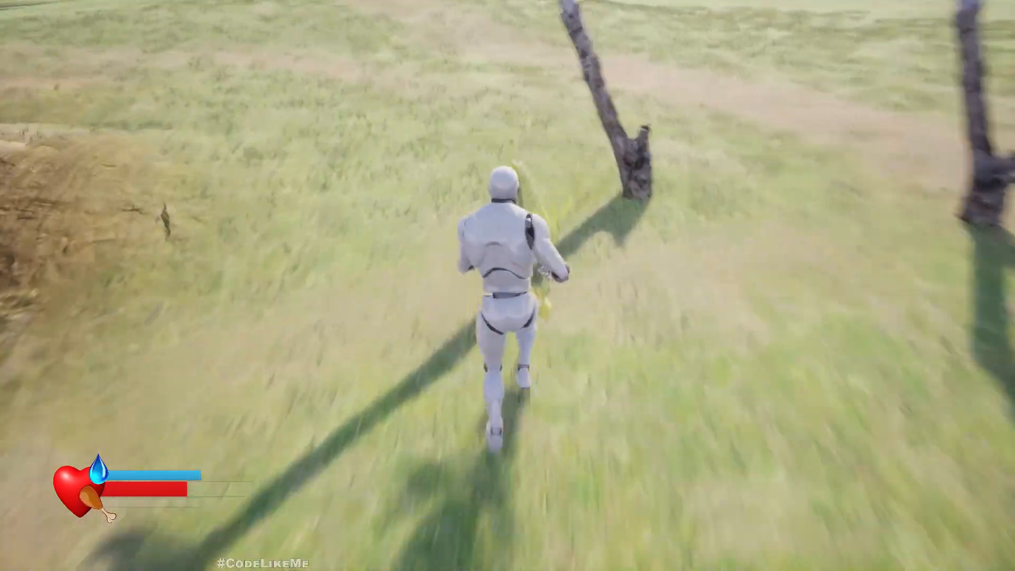
{"action": "key", "text": "s"}
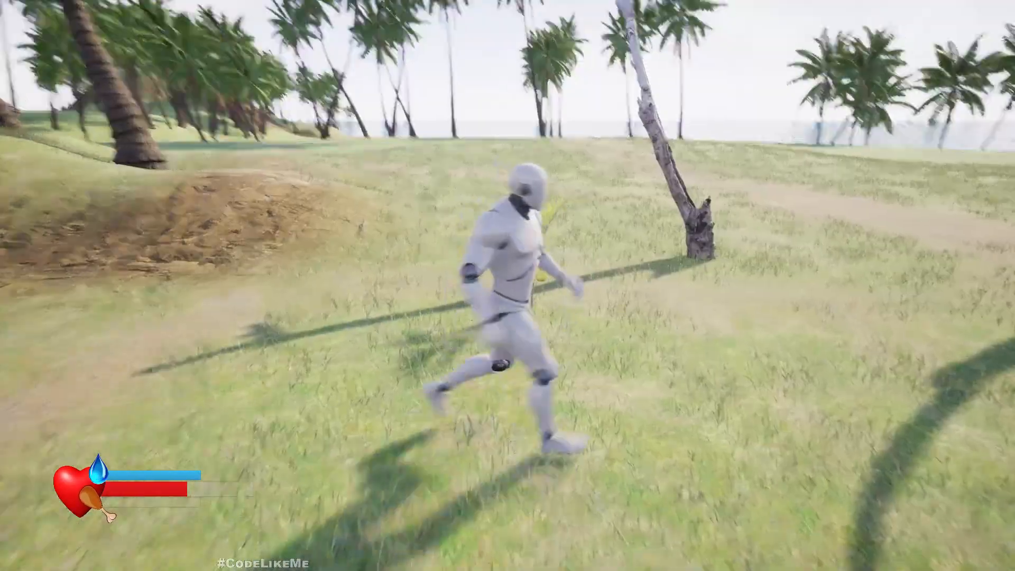
{"action": "key", "text": "w"}
{"action": "key", "text": "e"}
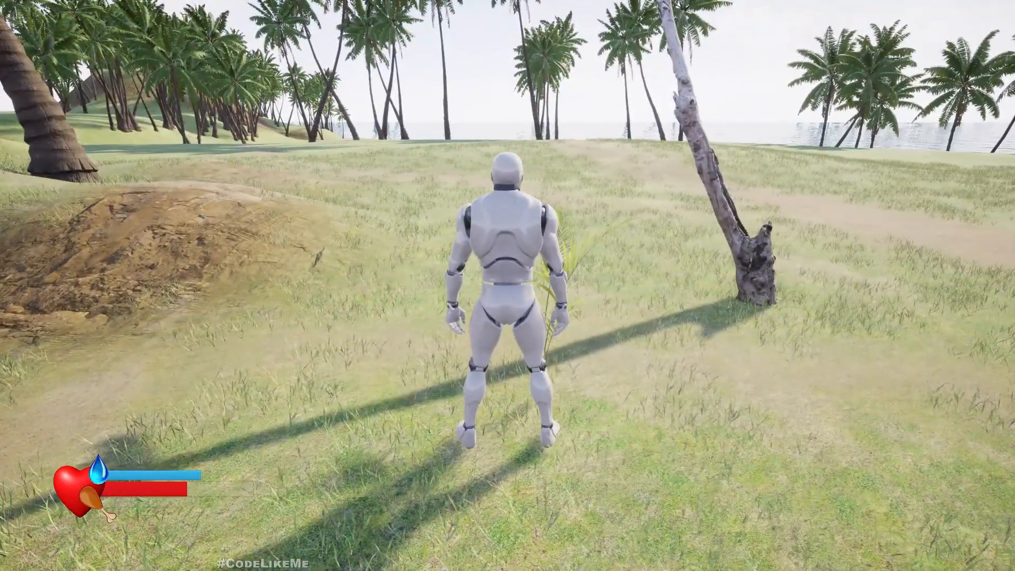
{"action": "key", "text": "i"}
{"action": "left_click", "coordinate": [408, 127]}
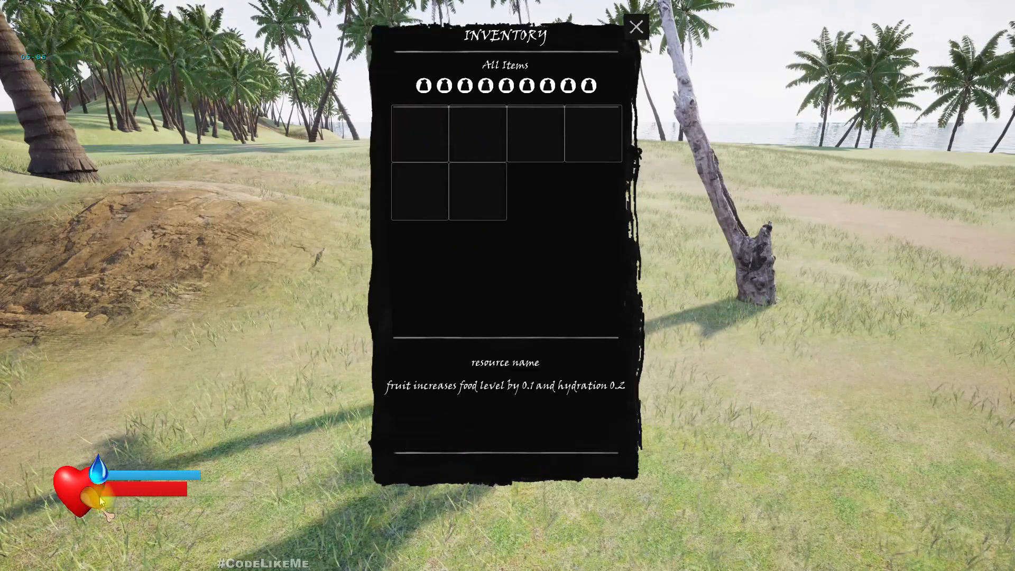
{"action": "left_click", "coordinate": [636, 26]}
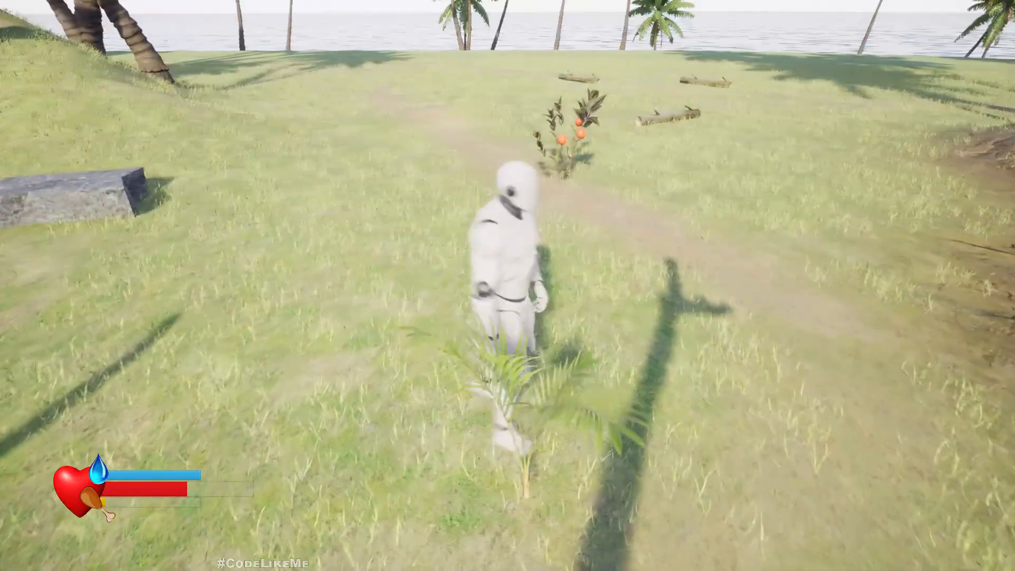
Step: Pick up a log, check the wood in the inventory, then lie on the stone slab to get Game Saved
{"action": "key", "text": "e"}
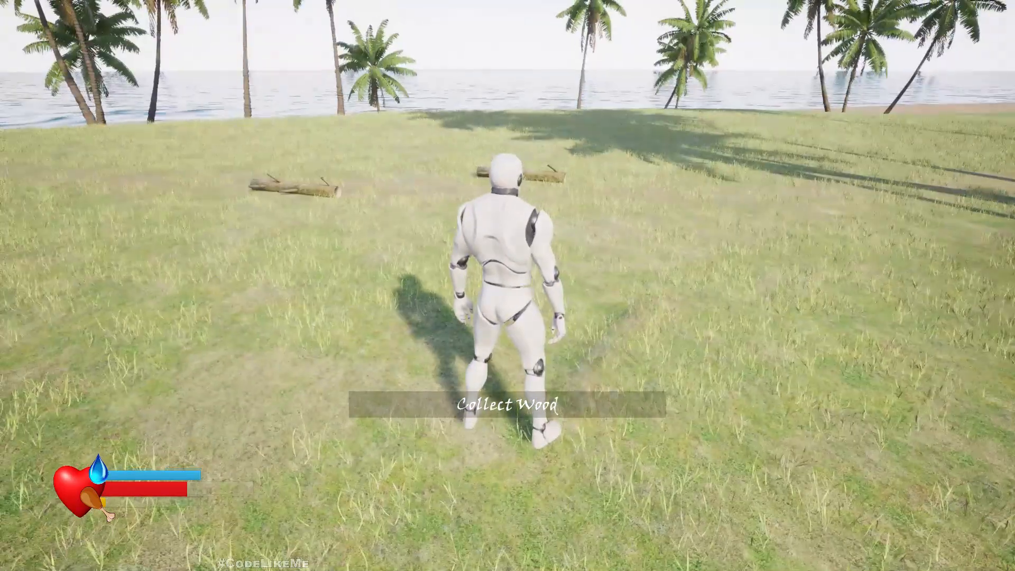
{"action": "key", "text": "i"}
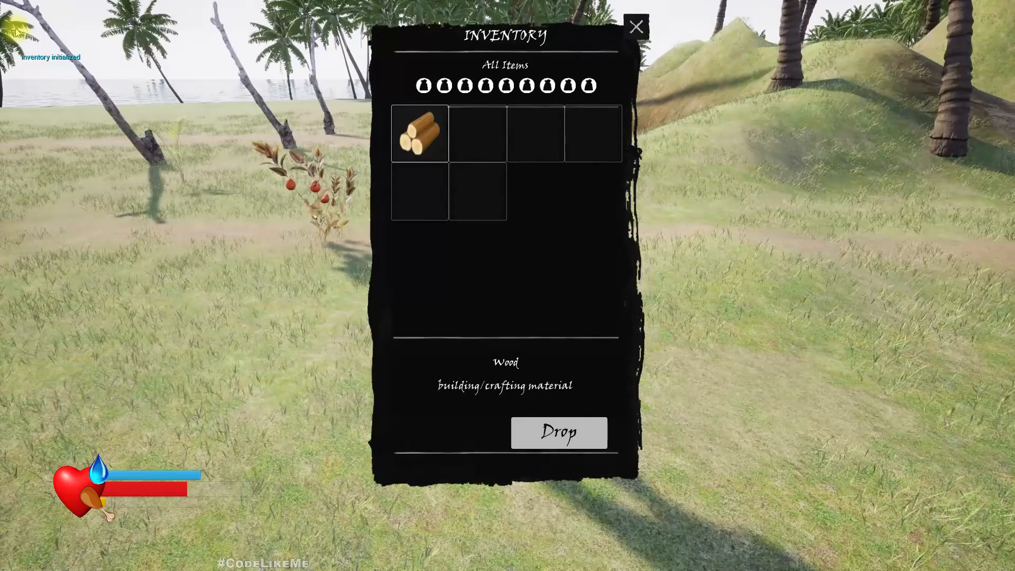
{"action": "key", "text": "i"}
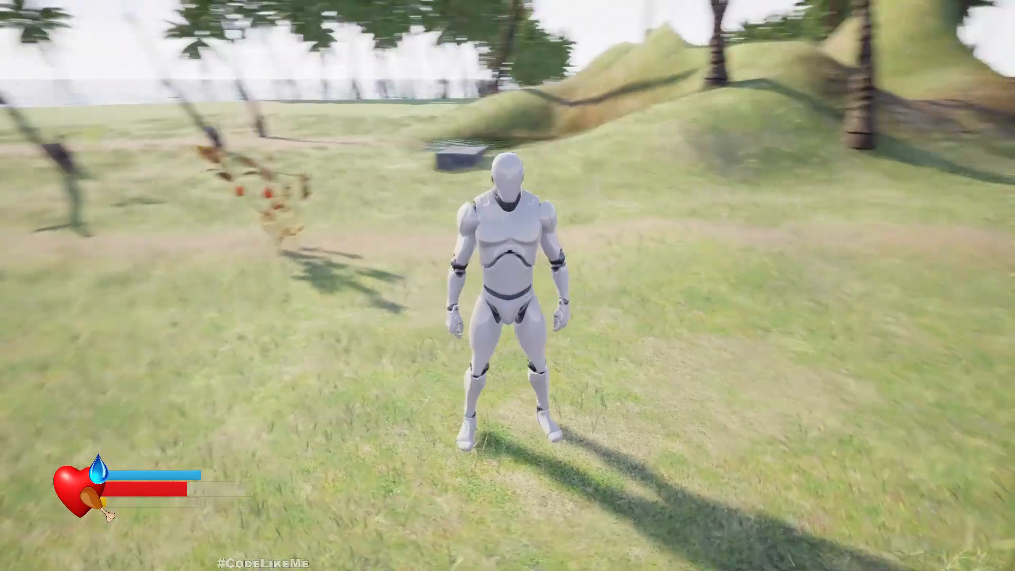
{"action": "key", "text": "w"}
{"action": "key", "text": "w"}
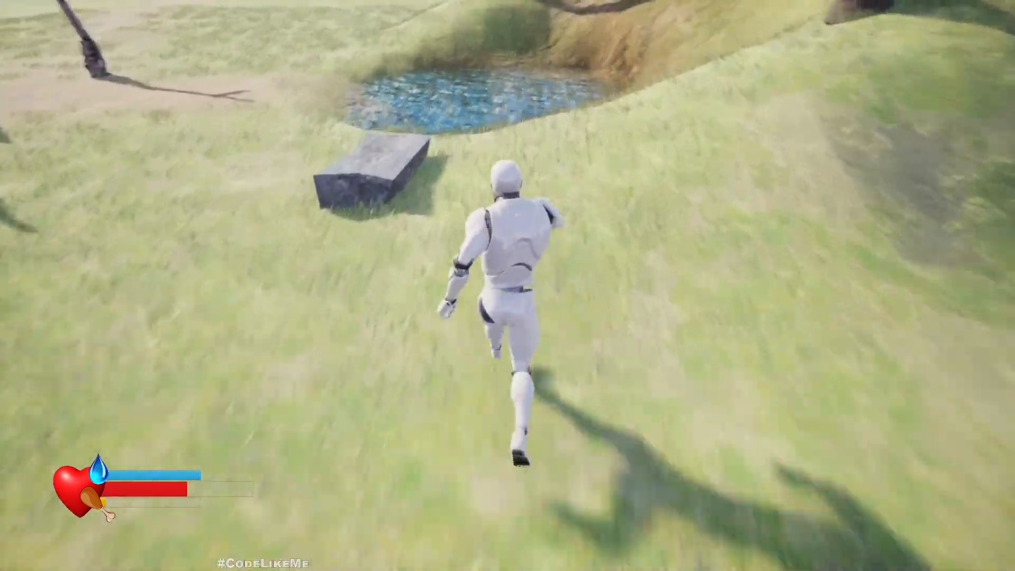
{"action": "key", "text": "e"}
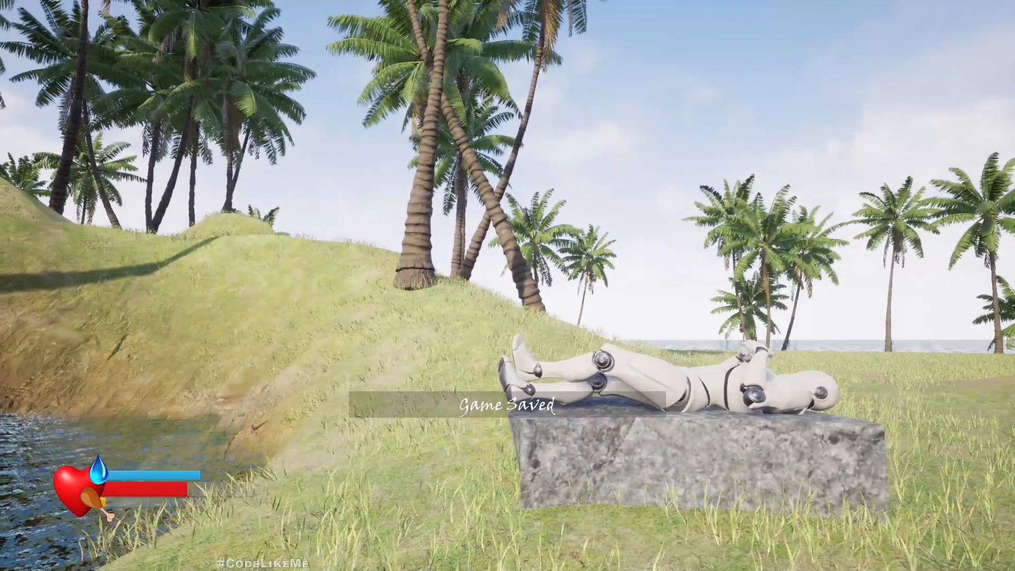
Step: Pause, return to the main menu and continue from the saved game
{"action": "key", "text": "Escape"}
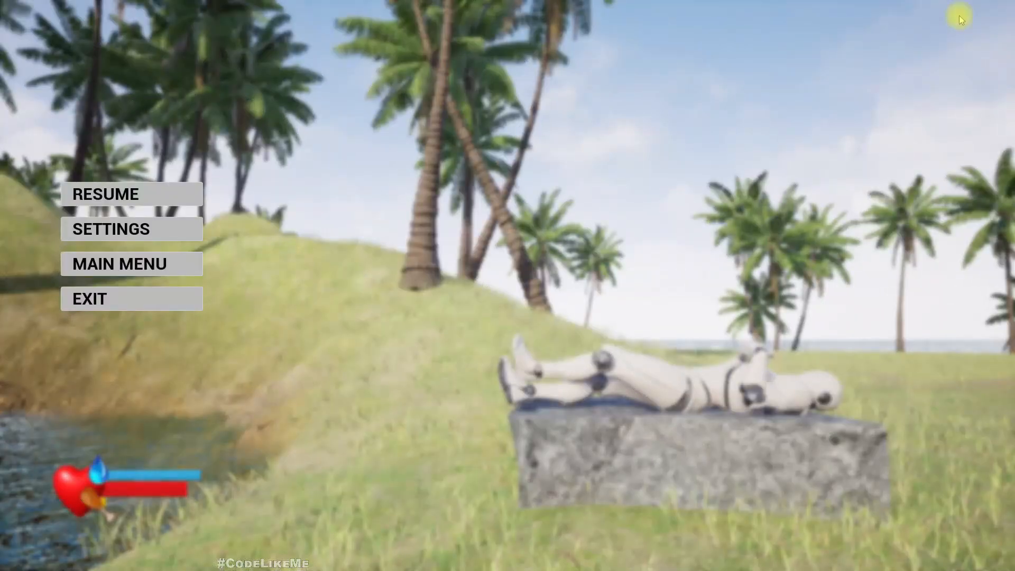
{"action": "left_click", "coordinate": [171, 263]}
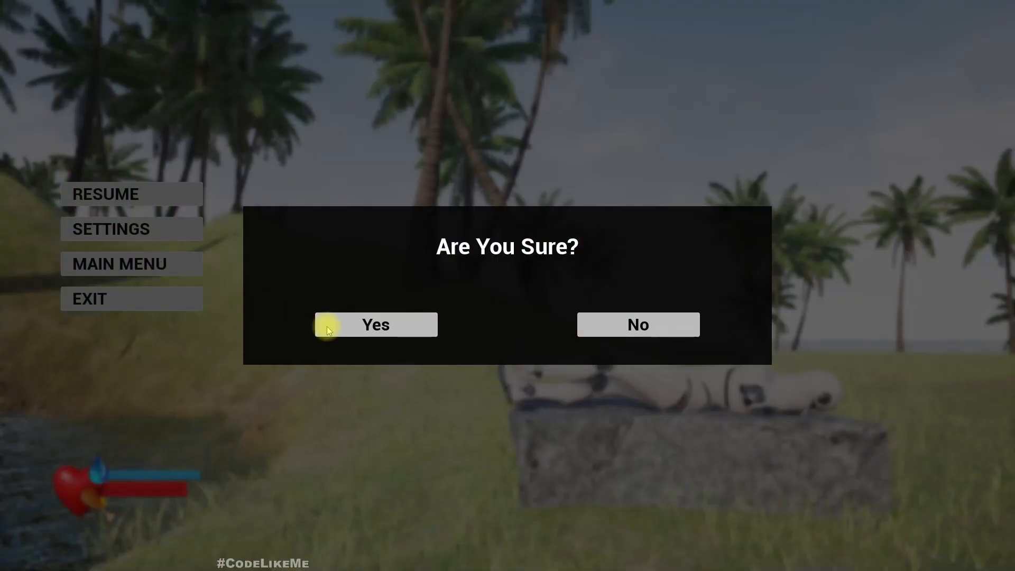
{"action": "left_click", "coordinate": [392, 326]}
{"action": "left_click", "coordinate": [107, 198]}
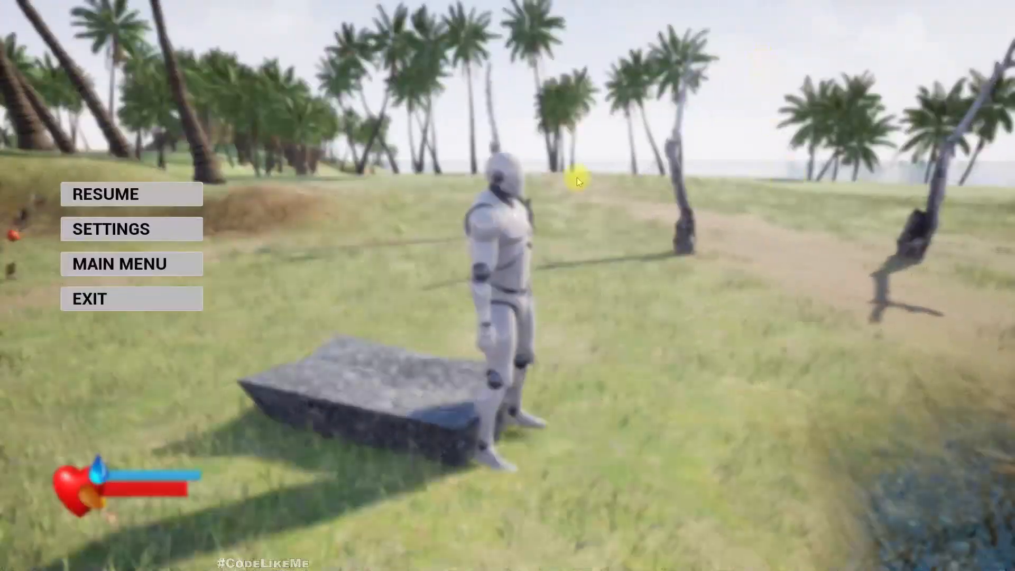
Step: Quit Survive after confirming the exit prompt and switch to the MainMenu level in the editor
{"action": "left_click", "coordinate": [91, 297]}
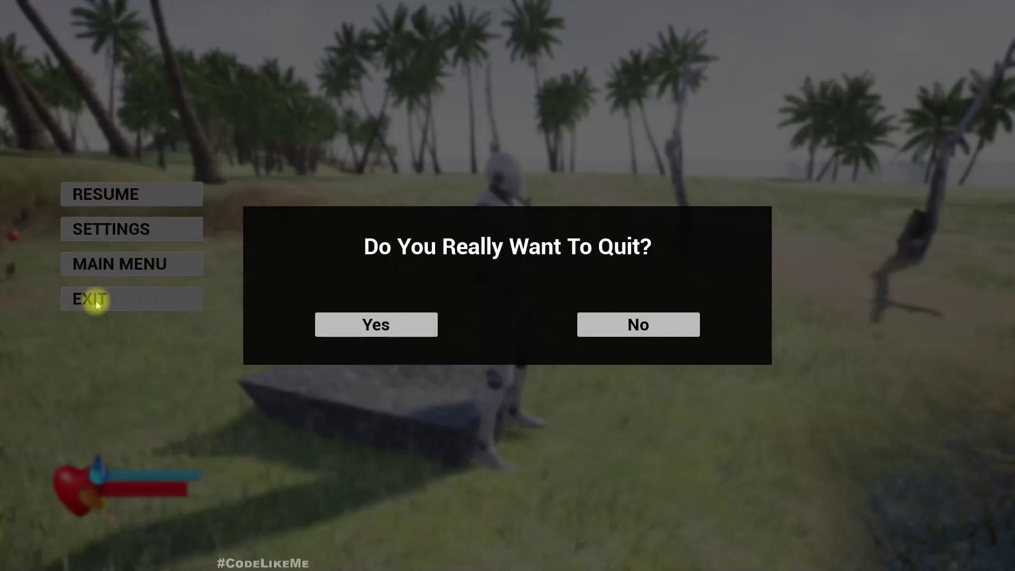
{"action": "left_click", "coordinate": [391, 326]}
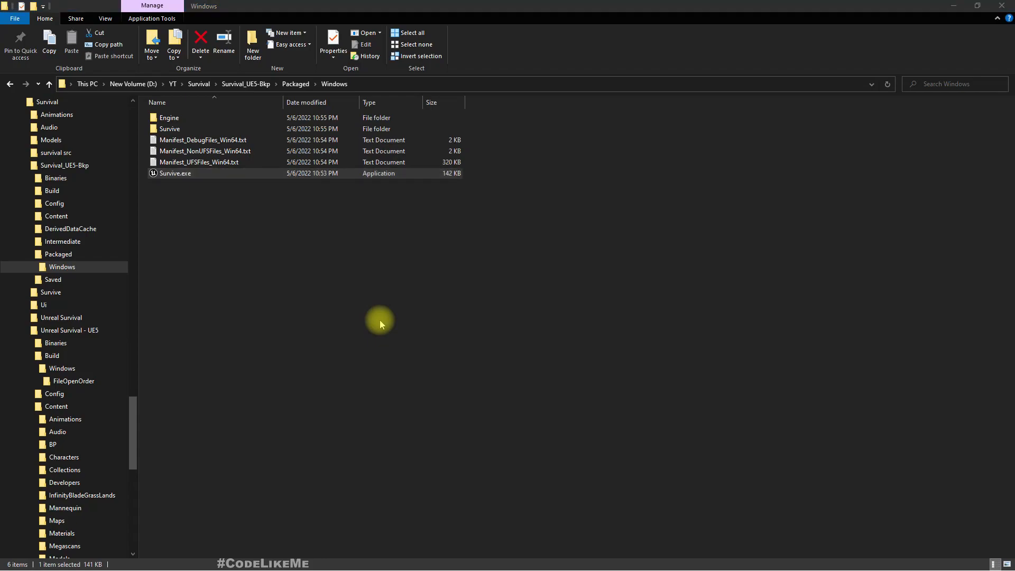
{"action": "left_click", "coordinate": [62, 22]}
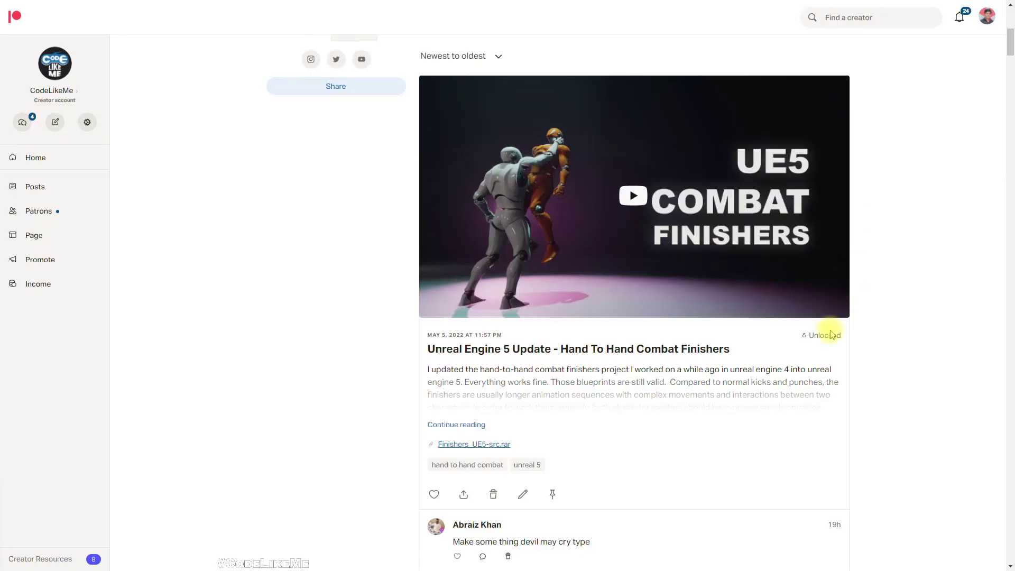
{"action": "scroll", "coordinate": [834, 328], "scroll_direction": "down", "scroll_amount": 3}
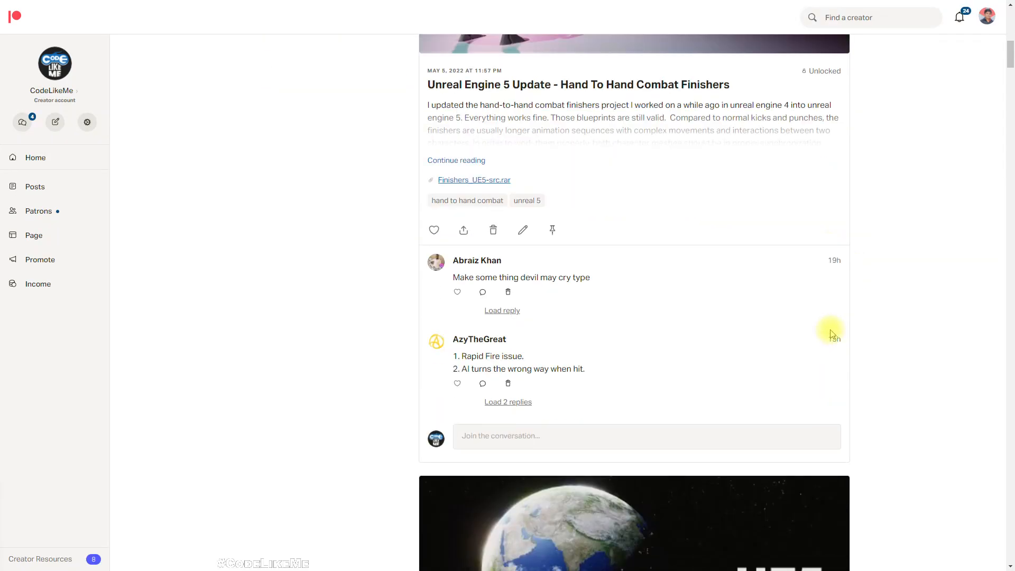
{"action": "scroll", "coordinate": [831, 330], "scroll_direction": "down", "scroll_amount": 4}
{"action": "scroll", "coordinate": [831, 334], "scroll_direction": "down", "scroll_amount": 4}
{"action": "scroll", "coordinate": [830, 333], "scroll_direction": "down", "scroll_amount": 5}
{"action": "scroll", "coordinate": [830, 333], "scroll_direction": "down", "scroll_amount": 2}
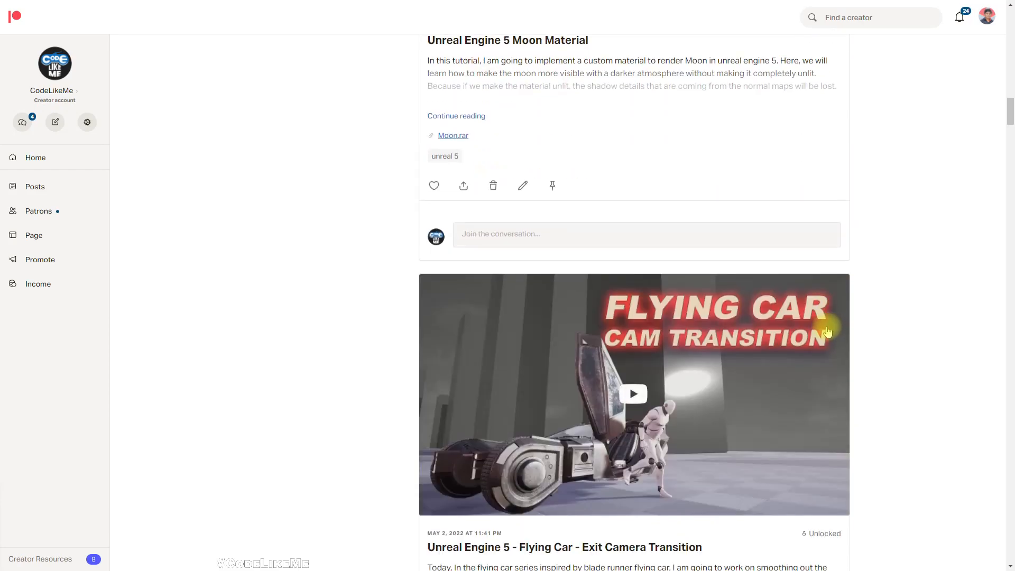
{"action": "scroll", "coordinate": [828, 332], "scroll_direction": "down", "scroll_amount": 4}
{"action": "scroll", "coordinate": [827, 331], "scroll_direction": "down", "scroll_amount": 4}
{"action": "scroll", "coordinate": [826, 331], "scroll_direction": "down", "scroll_amount": 5}
{"action": "scroll", "coordinate": [826, 331], "scroll_direction": "down", "scroll_amount": 3}
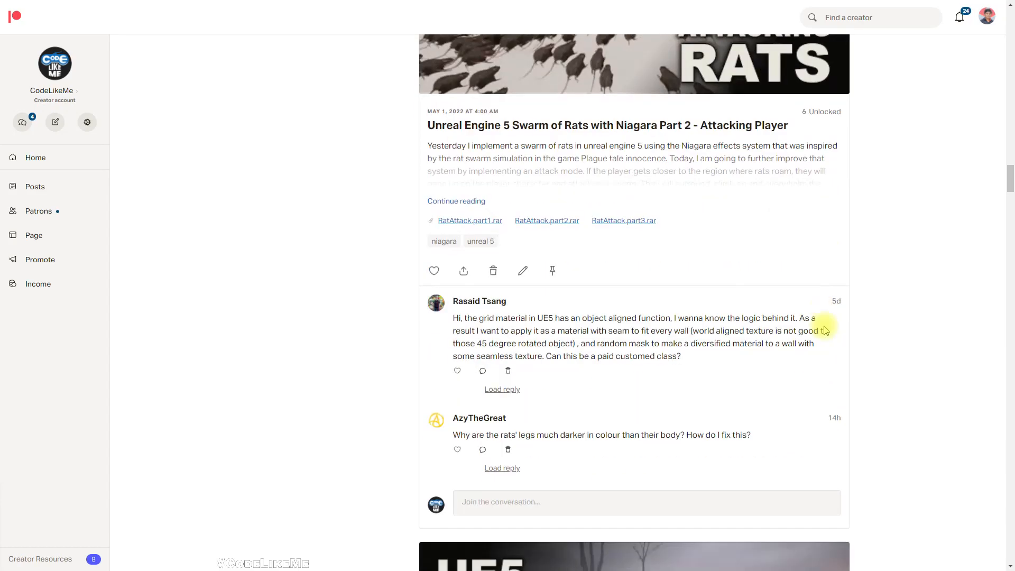
{"action": "scroll", "coordinate": [825, 332], "scroll_direction": "down", "scroll_amount": 2}
{"action": "scroll", "coordinate": [824, 332], "scroll_direction": "down", "scroll_amount": 5}
{"action": "scroll", "coordinate": [824, 332], "scroll_direction": "down", "scroll_amount": 5}
{"action": "scroll", "coordinate": [822, 334], "scroll_direction": "down", "scroll_amount": 4}
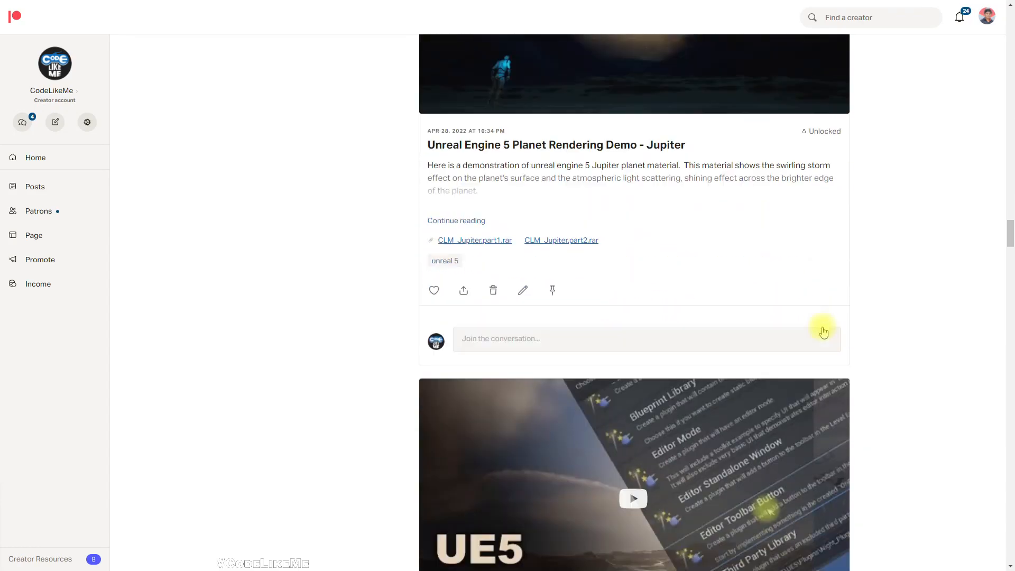
{"action": "scroll", "coordinate": [820, 336], "scroll_direction": "down", "scroll_amount": 4}
{"action": "scroll", "coordinate": [816, 336], "scroll_direction": "down", "scroll_amount": 4}
{"action": "scroll", "coordinate": [805, 333], "scroll_direction": "down", "scroll_amount": 4}
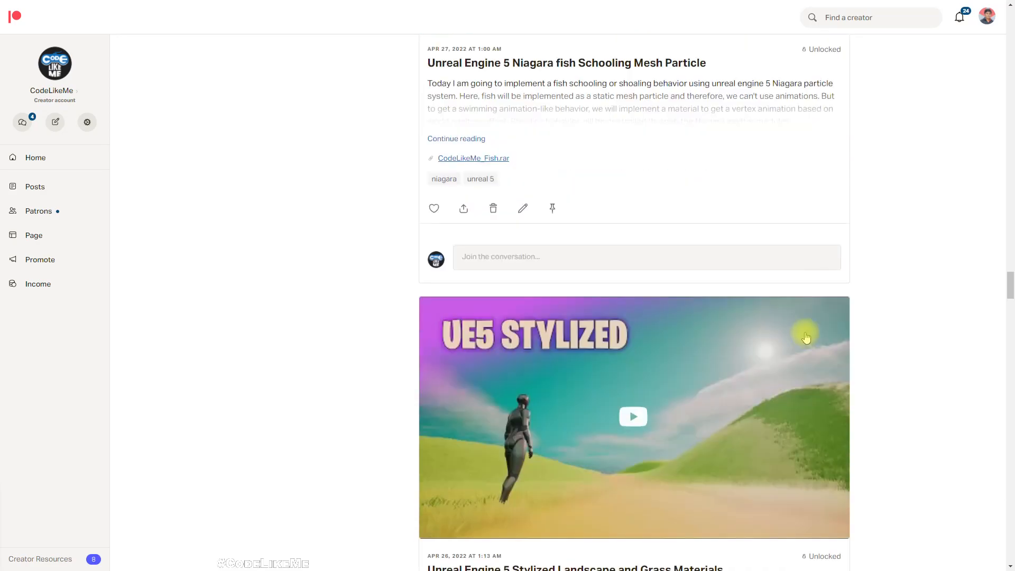
{"action": "scroll", "coordinate": [801, 336], "scroll_direction": "down", "scroll_amount": 5}
{"action": "scroll", "coordinate": [800, 335], "scroll_direction": "down", "scroll_amount": 5}
{"action": "scroll", "coordinate": [801, 334], "scroll_direction": "down", "scroll_amount": 3}
{"action": "scroll", "coordinate": [803, 334], "scroll_direction": "down", "scroll_amount": 3}
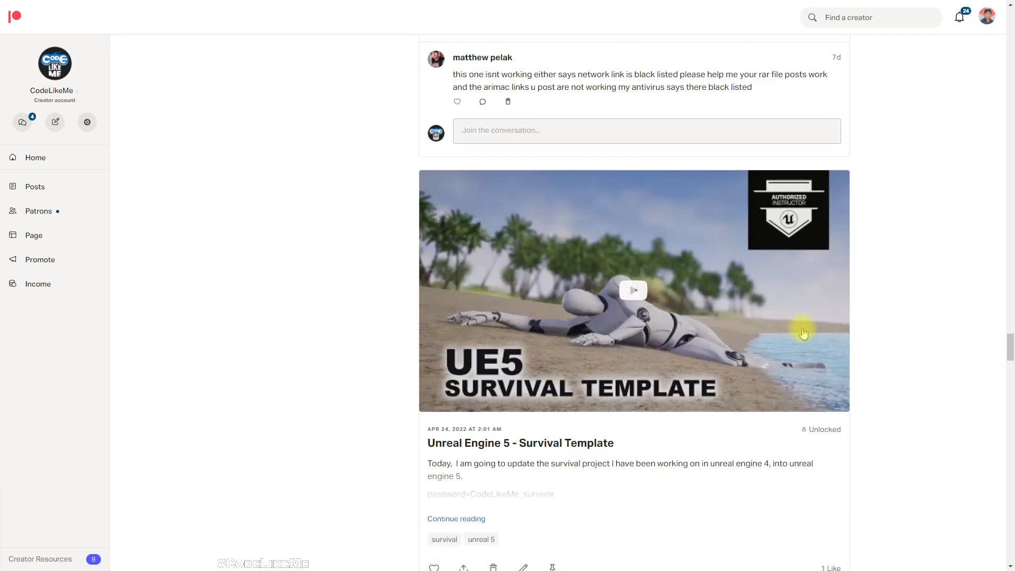
{"action": "scroll", "coordinate": [799, 334], "scroll_direction": "down", "scroll_amount": 3}
{"action": "scroll", "coordinate": [799, 333], "scroll_direction": "down", "scroll_amount": 3}
{"action": "scroll", "coordinate": [798, 330], "scroll_direction": "down", "scroll_amount": 3}
{"action": "scroll", "coordinate": [799, 331], "scroll_direction": "down", "scroll_amount": 4}
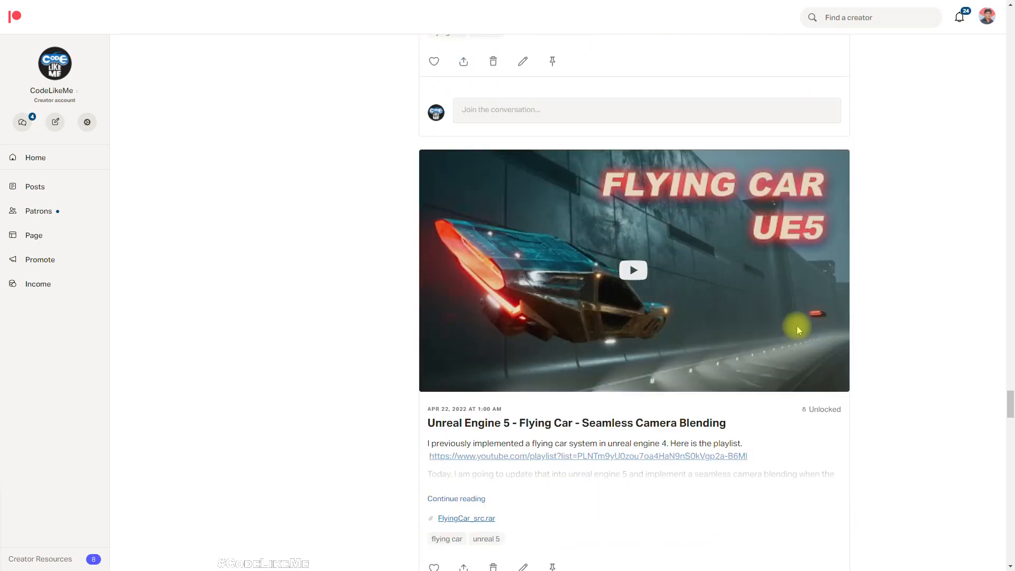
{"action": "scroll", "coordinate": [798, 330], "scroll_direction": "down", "scroll_amount": 4}
{"action": "scroll", "coordinate": [797, 330], "scroll_direction": "down", "scroll_amount": 3}
{"action": "scroll", "coordinate": [797, 330], "scroll_direction": "down", "scroll_amount": 3}
{"action": "scroll", "coordinate": [797, 330], "scroll_direction": "down", "scroll_amount": 4}
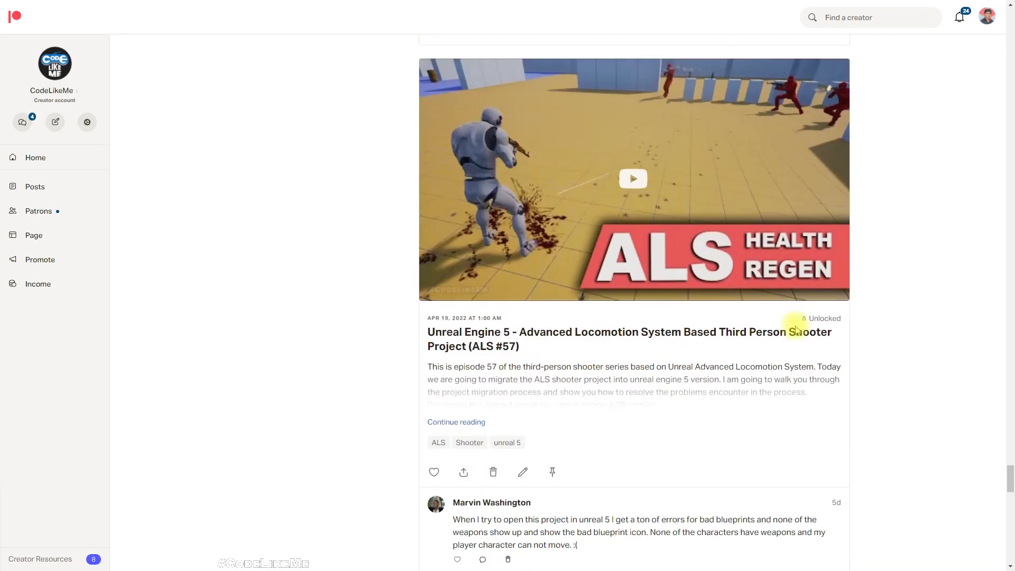